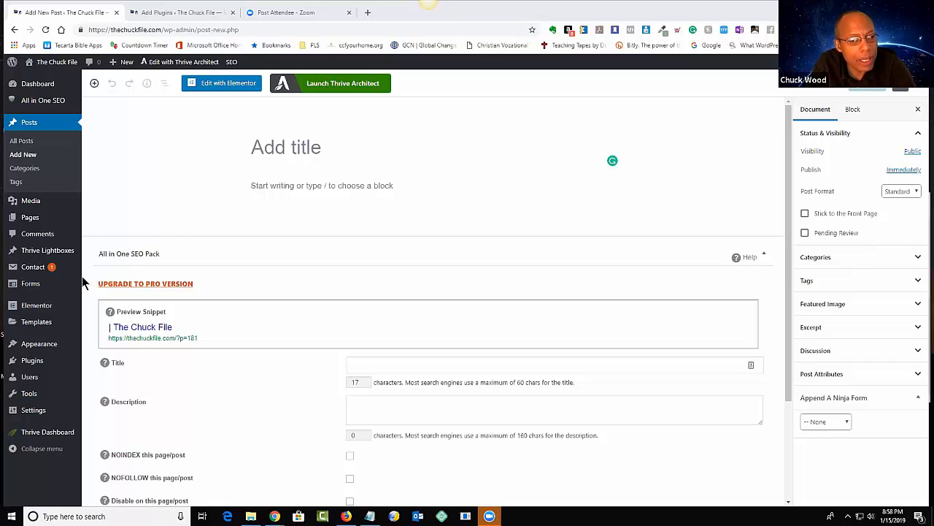
# Step: Visit the live site and open its test page
pyautogui.moveTo(31, 224)
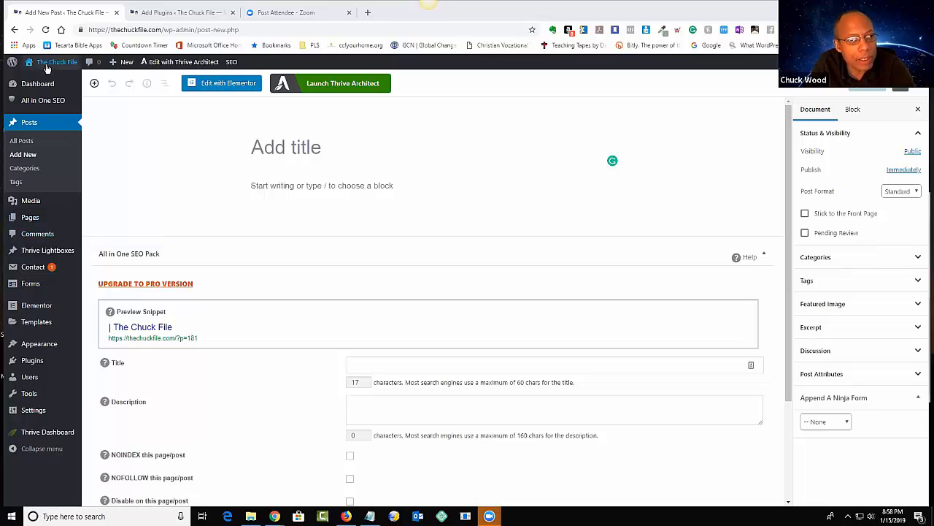
pyautogui.moveTo(48, 65)
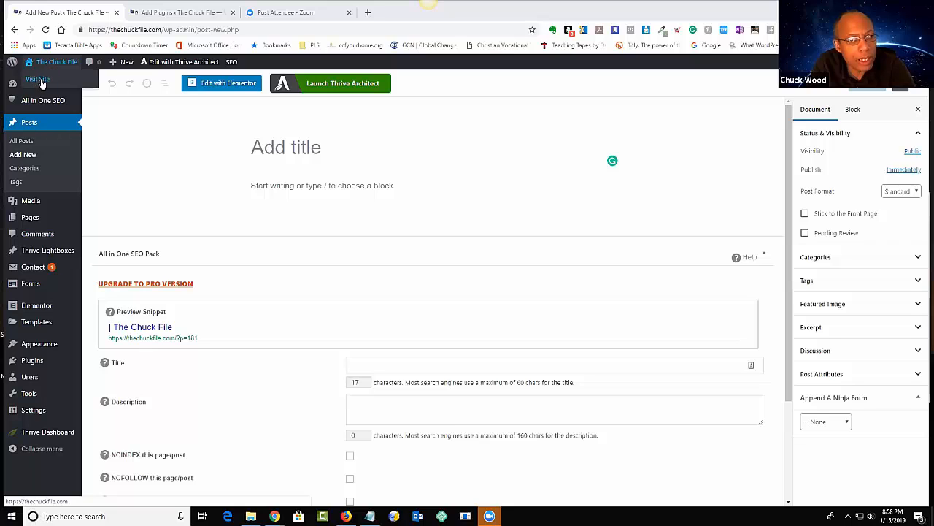
pyautogui.click(42, 82)
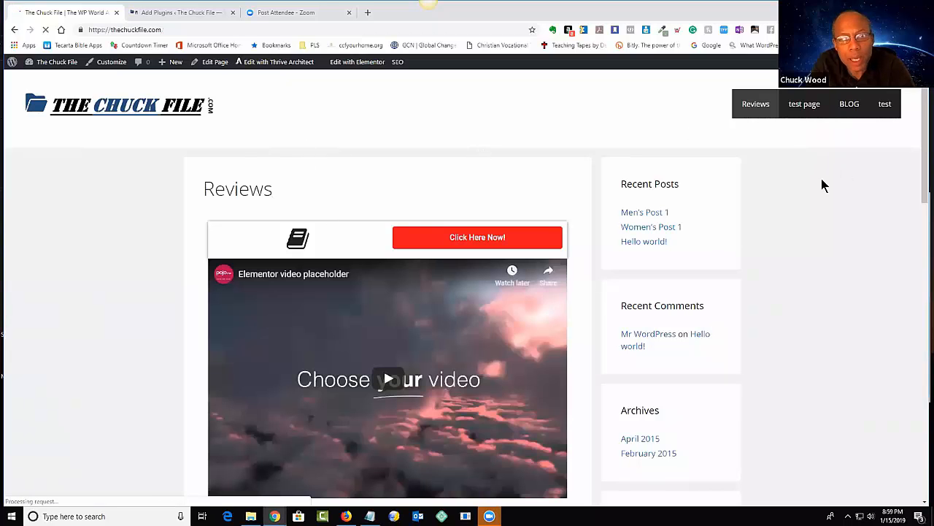
pyautogui.click(805, 107)
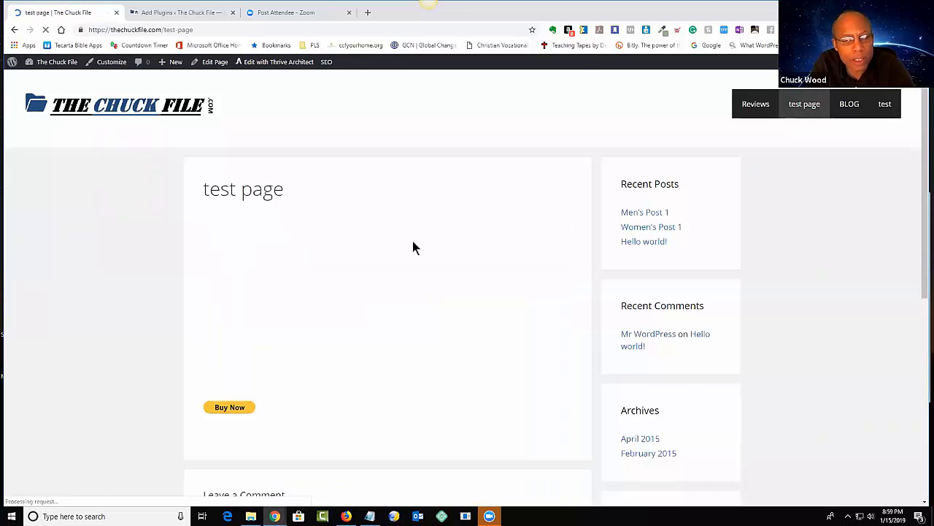
# Step: Look over the published test page and open it for editing
pyautogui.scroll(-1, 411, 248)
pyautogui.scroll(-3, 411, 248)
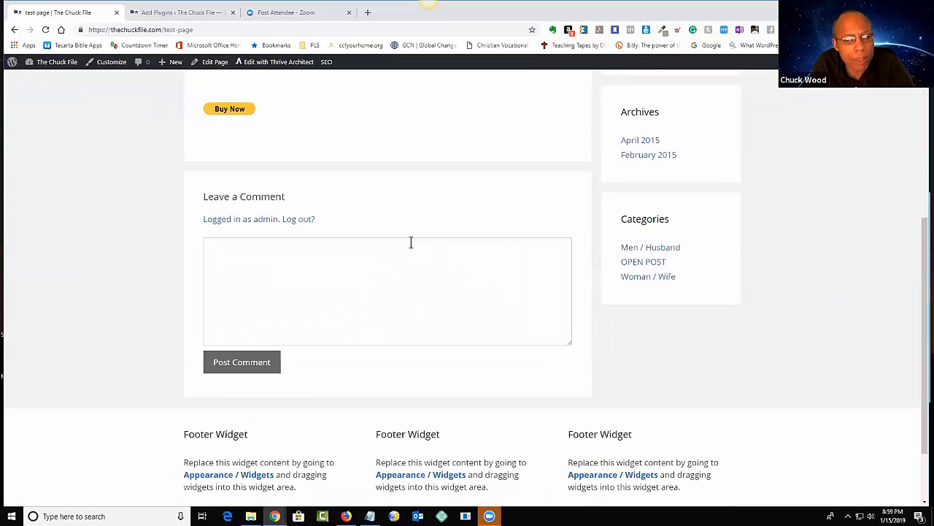
pyautogui.scroll(2, 411, 249)
pyautogui.scroll(3, 411, 249)
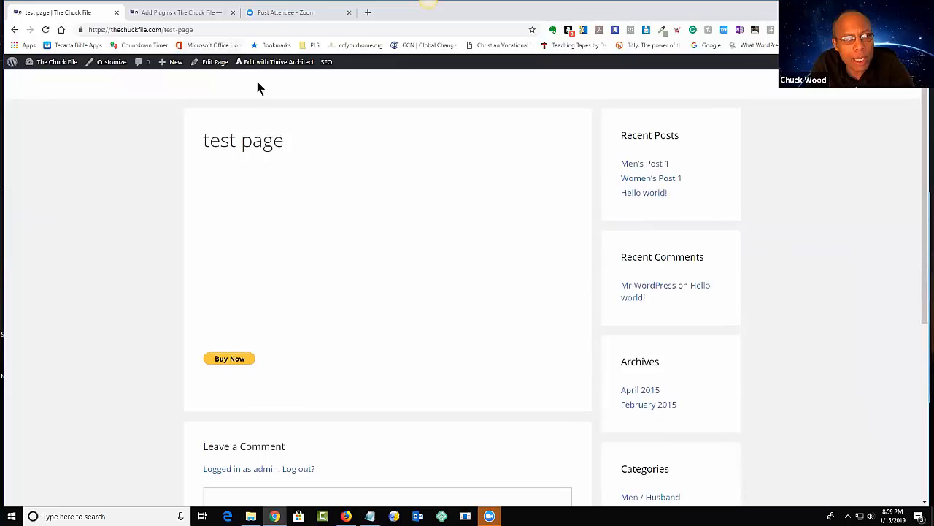
pyautogui.click(215, 62)
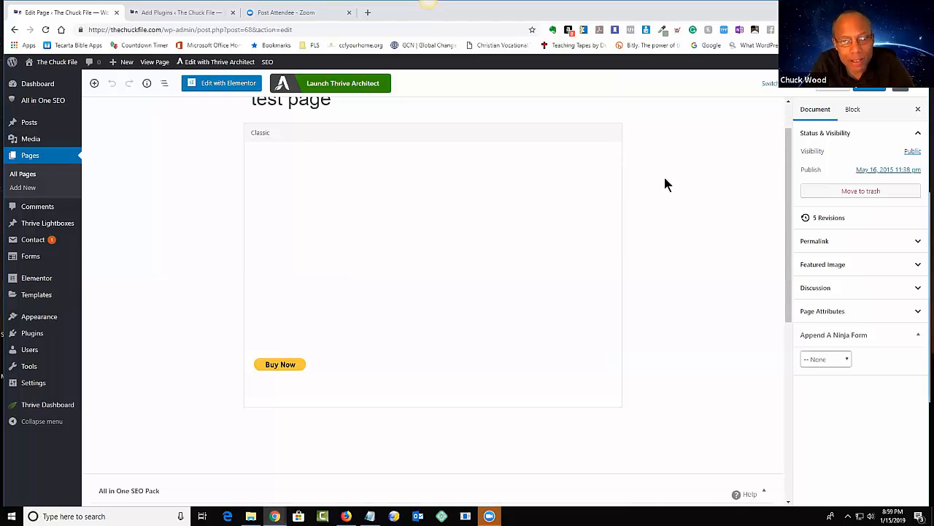
# Step: Remove the Classic block containing the Buy Now button from the test page
pyautogui.scroll(1, 665, 177)
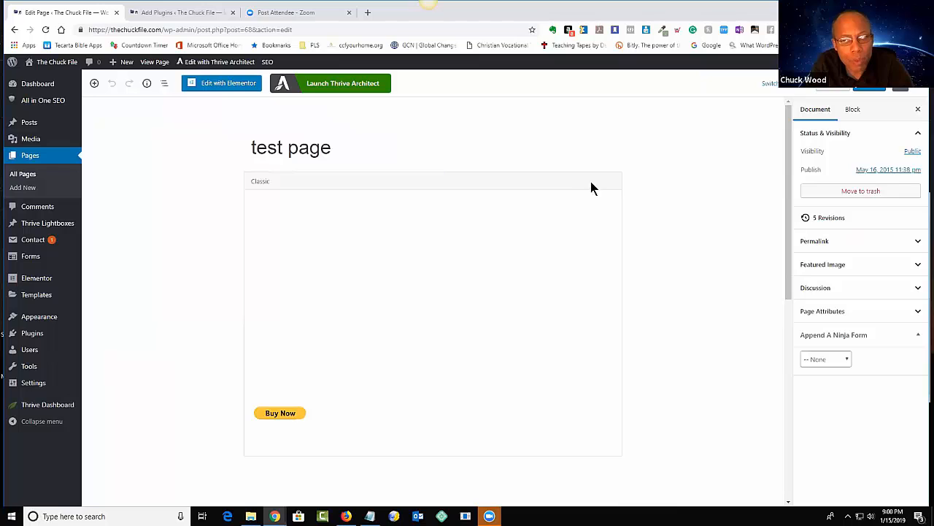
pyautogui.click(558, 186)
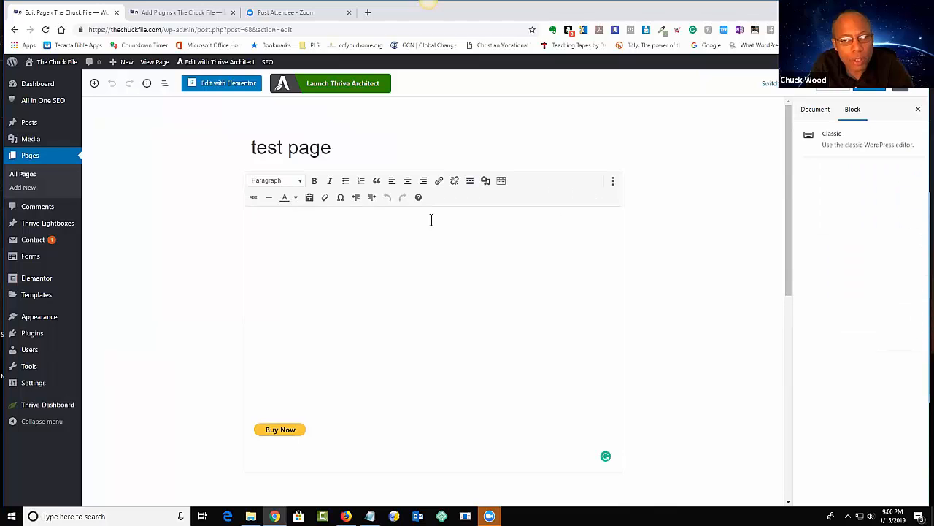
pyautogui.click(614, 182)
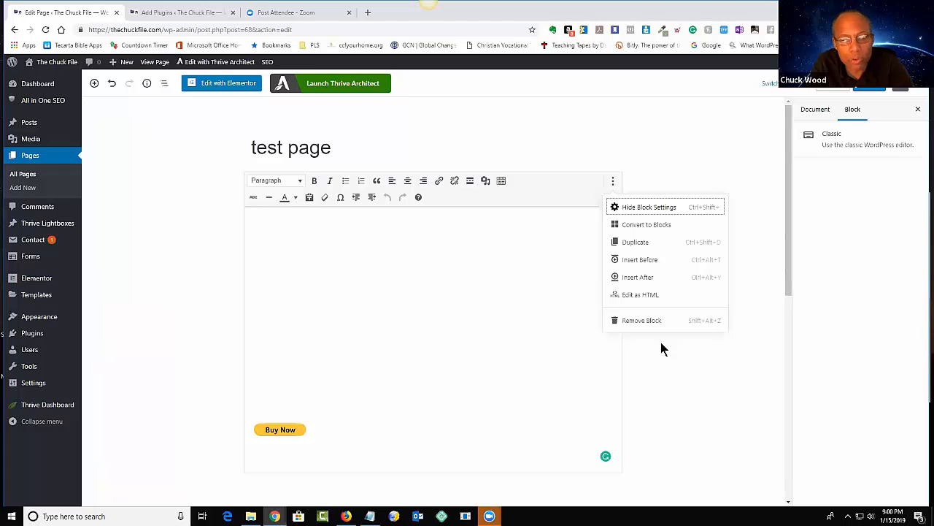
pyautogui.click(650, 324)
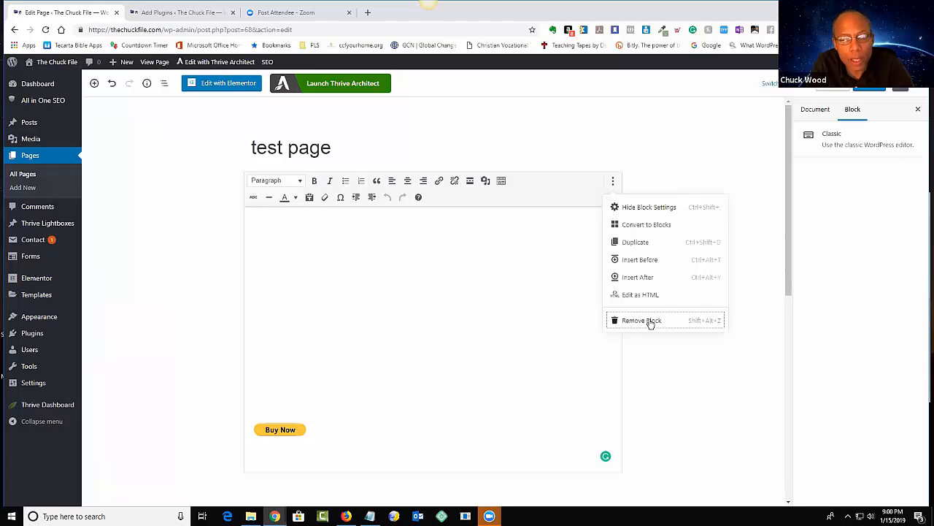
pyautogui.click(649, 321)
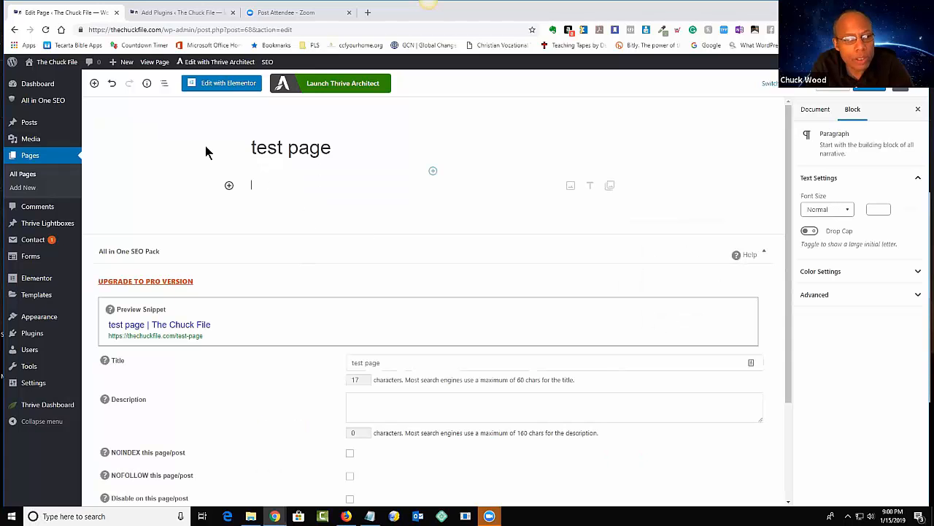
# Step: Replace the page title with "Gutenberg Test"
pyautogui.click(288, 144)
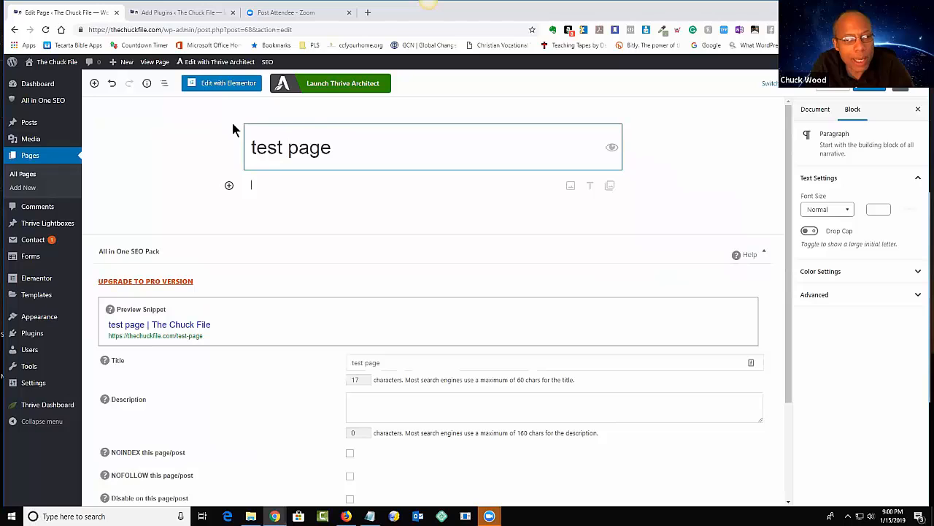
pyautogui.click(349, 150)
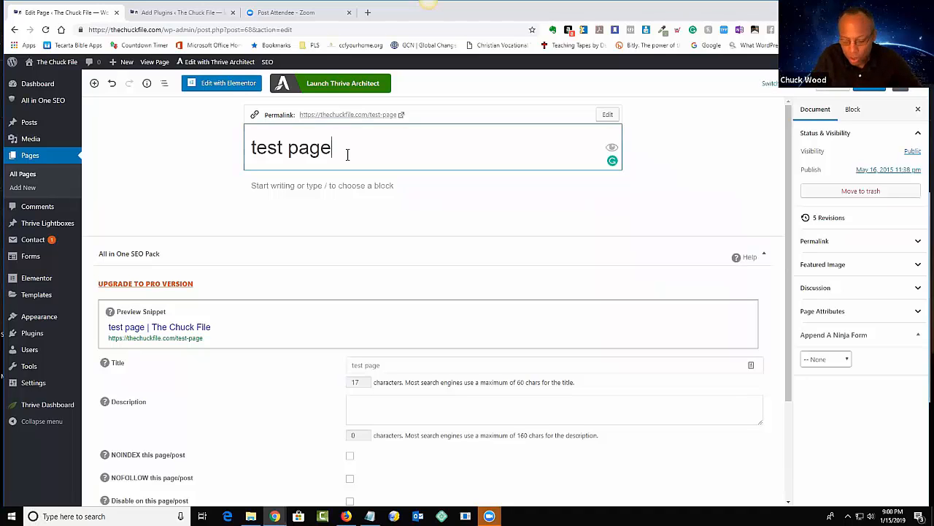
pyautogui.press('BackSpace')
pyautogui.press('BackSpace')
pyautogui.press('BackSpace')
pyautogui.press('BackSpace')
pyautogui.press('BackSpace')
pyautogui.press('BackSpace')
pyautogui.press('BackSpace')
pyautogui.press('BackSpace')
pyautogui.press('BackSpace')
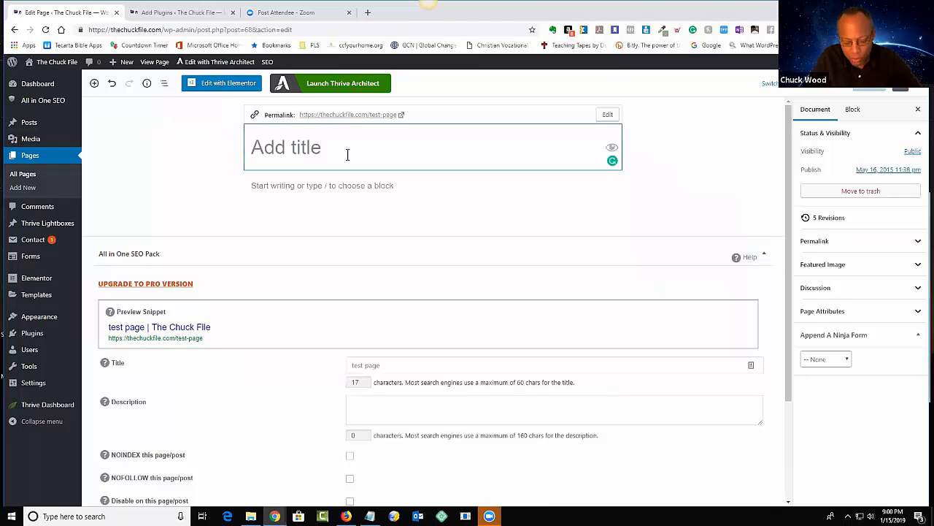
pyautogui.write('Guten')
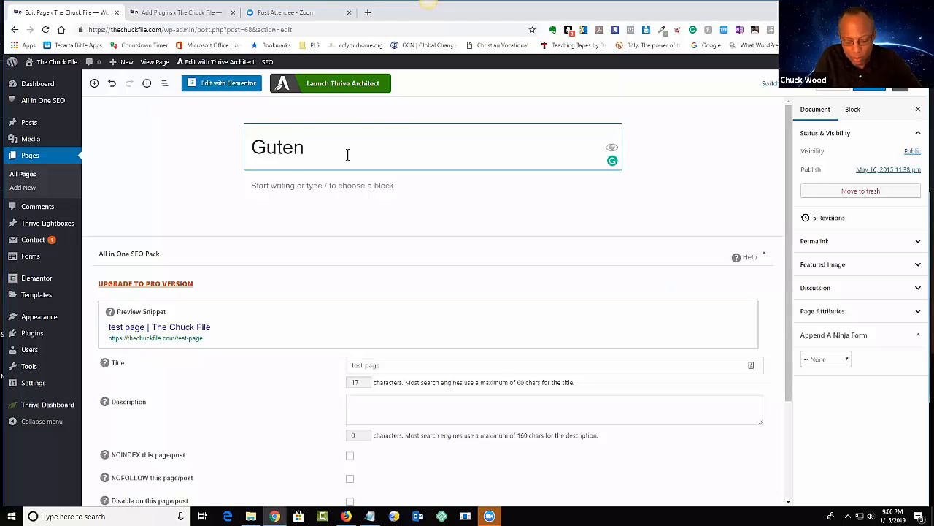
pyautogui.write('berg')
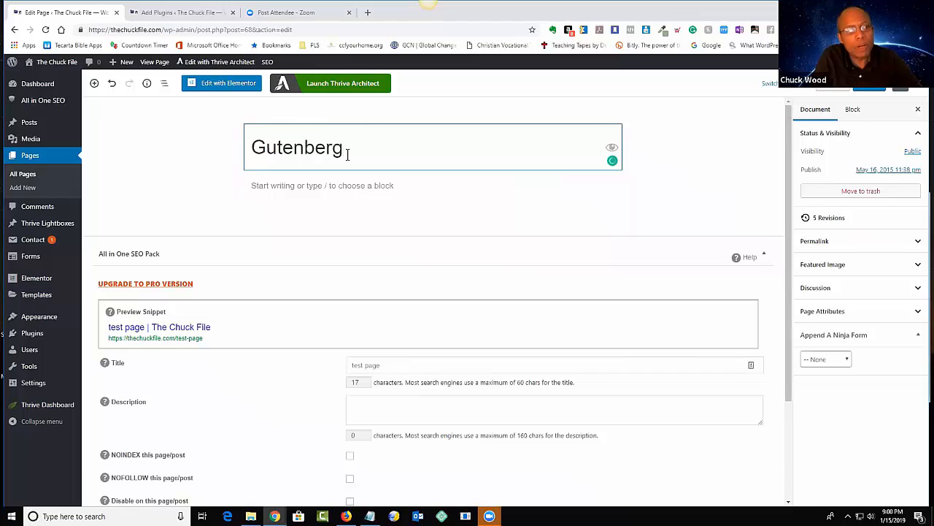
pyautogui.write(' T')
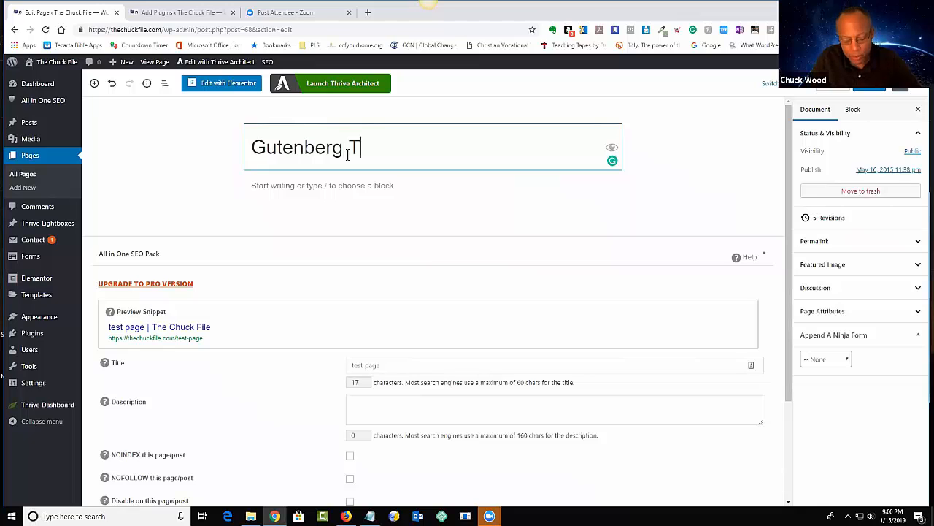
pyautogui.write('est')
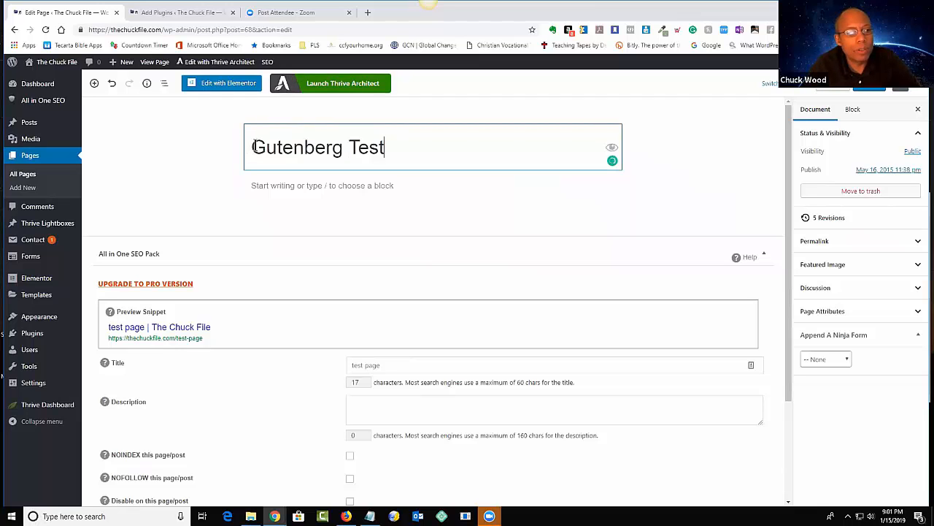
# Step: Extend the page title at both ends to read "The Gutenberg Test!"
pyautogui.press('Home')
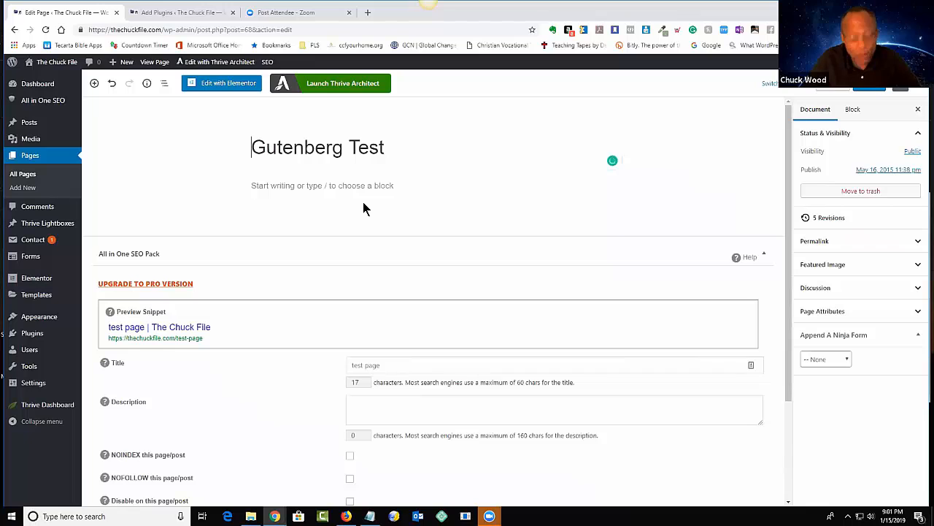
pyautogui.write('The')
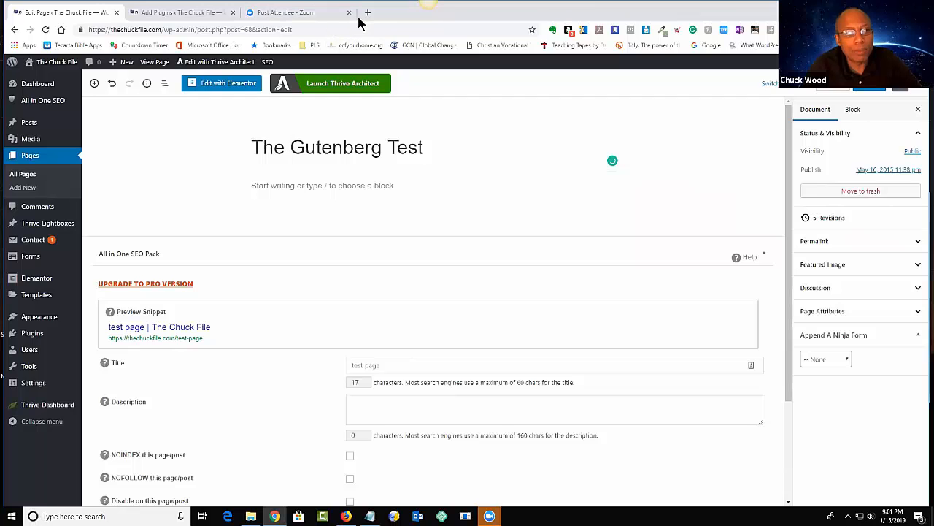
pyautogui.click(443, 147)
pyautogui.write('!')
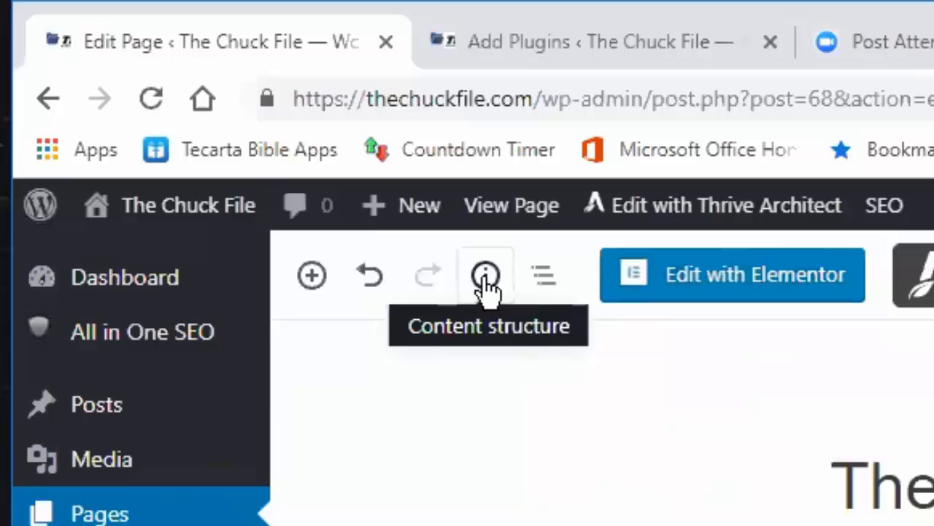
# Step: Check the page's content structure and select the Paragraph block from the block navigation
pyautogui.click(486, 278)
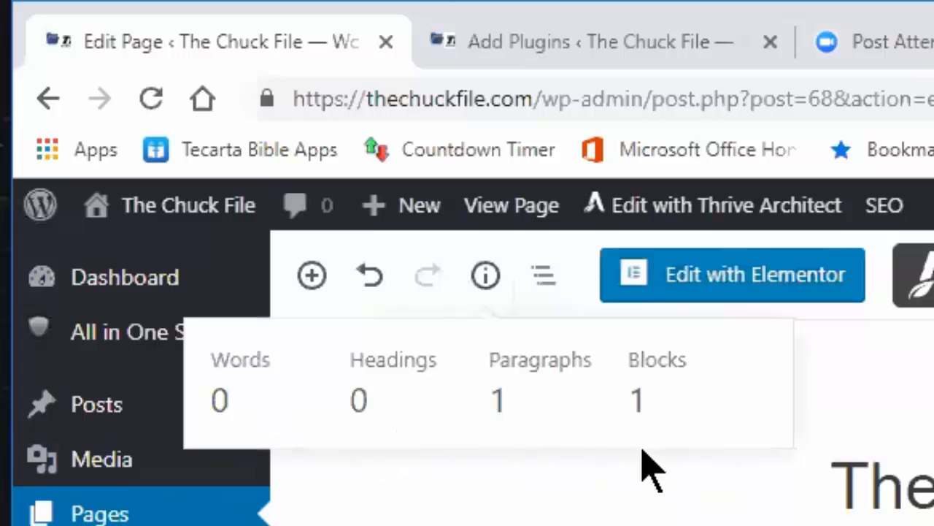
pyautogui.click(540, 278)
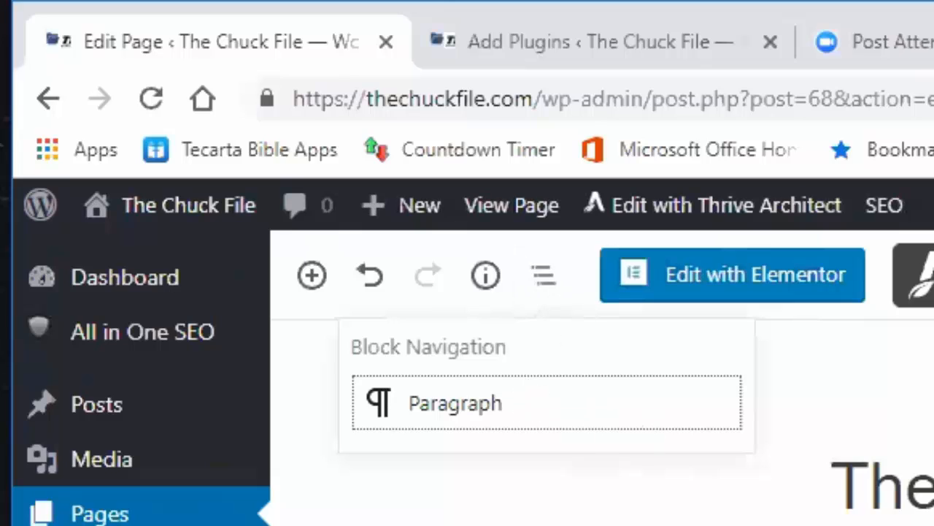
pyautogui.click(706, 427)
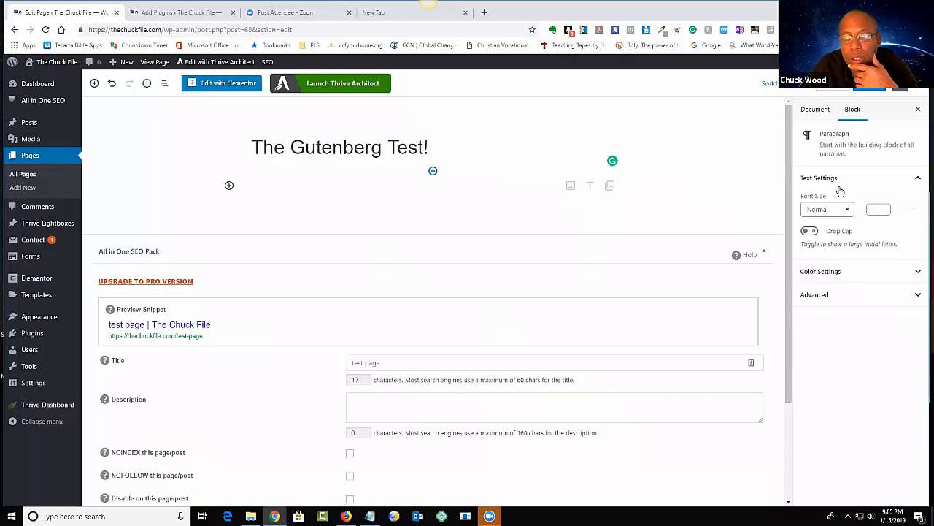
# Step: Examine the Paragraph block's text, color and advanced settings, and compare the document and block settings with the page title selected
pyautogui.click(920, 180)
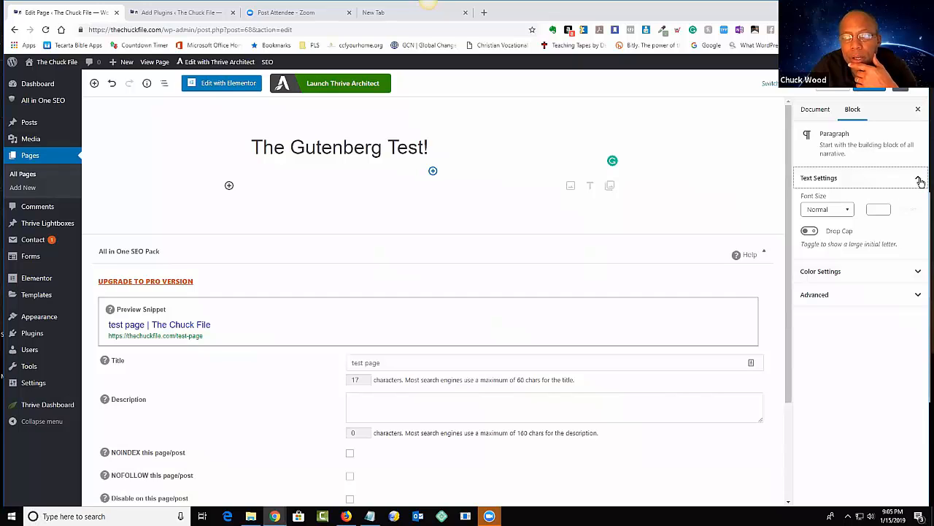
pyautogui.click(920, 180)
pyautogui.click(920, 180)
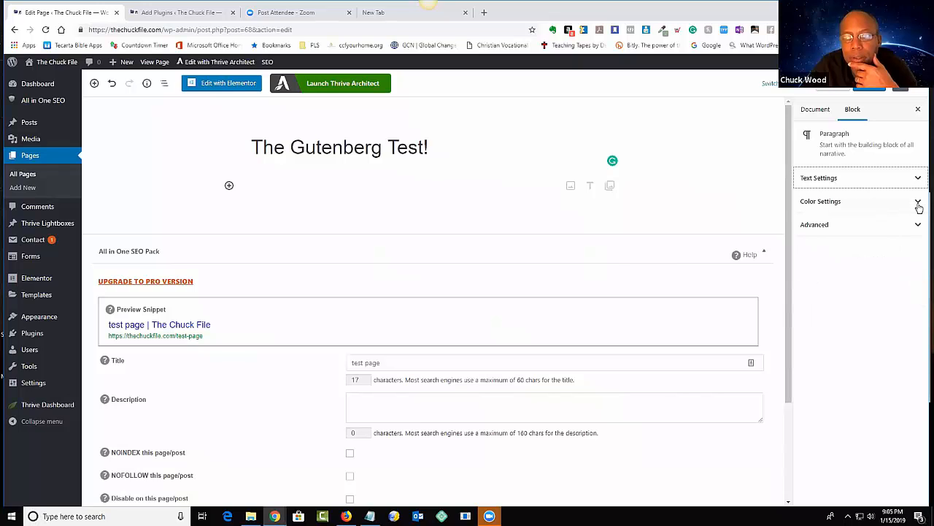
pyautogui.click(918, 205)
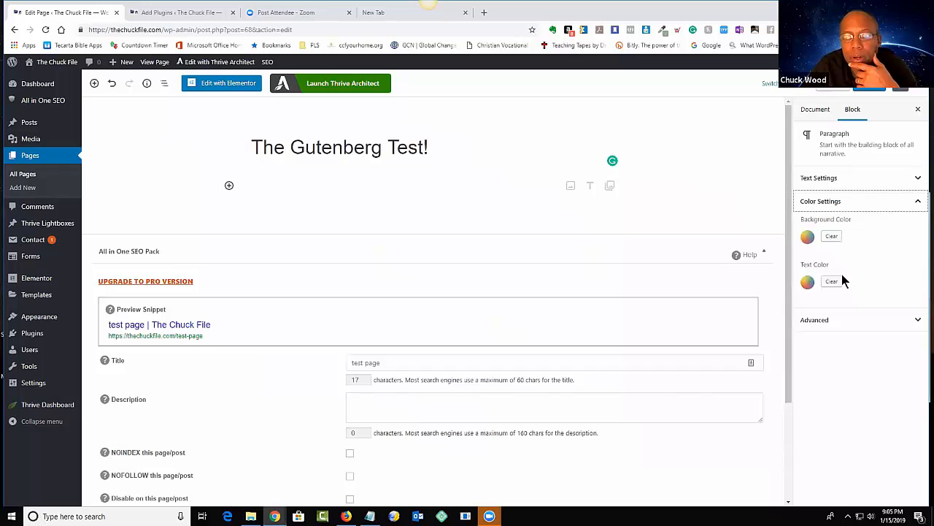
pyautogui.click(918, 322)
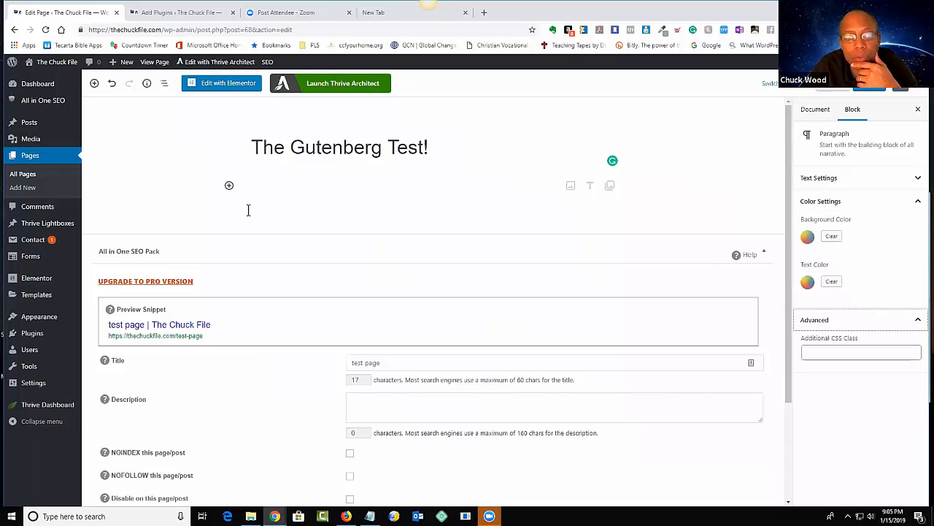
pyautogui.click(250, 184)
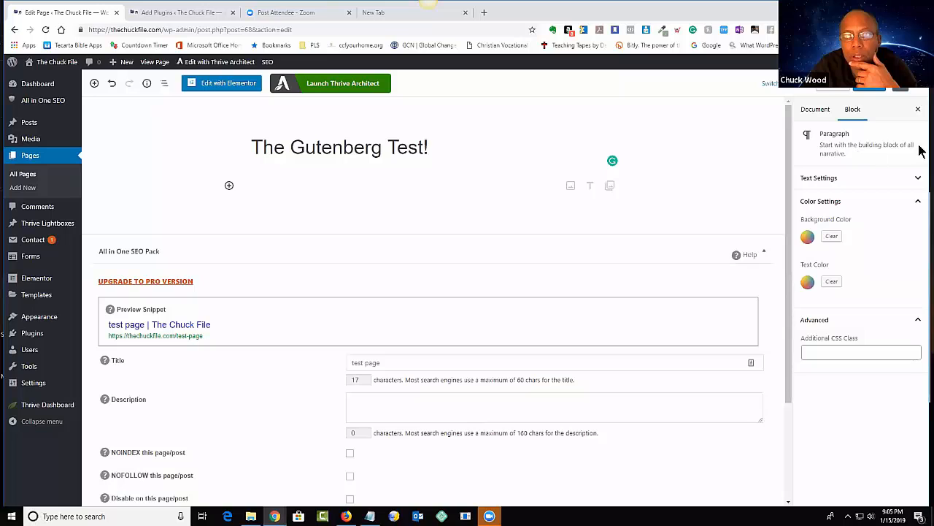
pyautogui.click(918, 322)
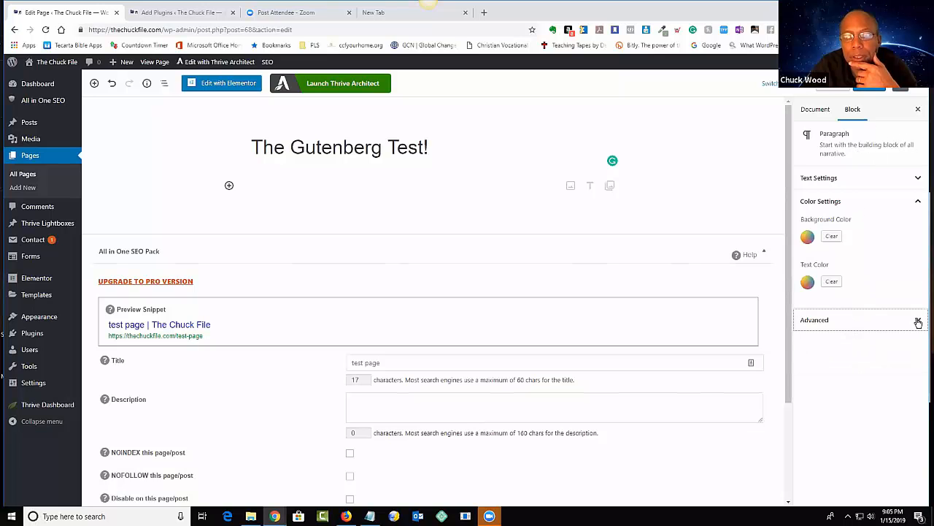
pyautogui.rightClick(921, 336)
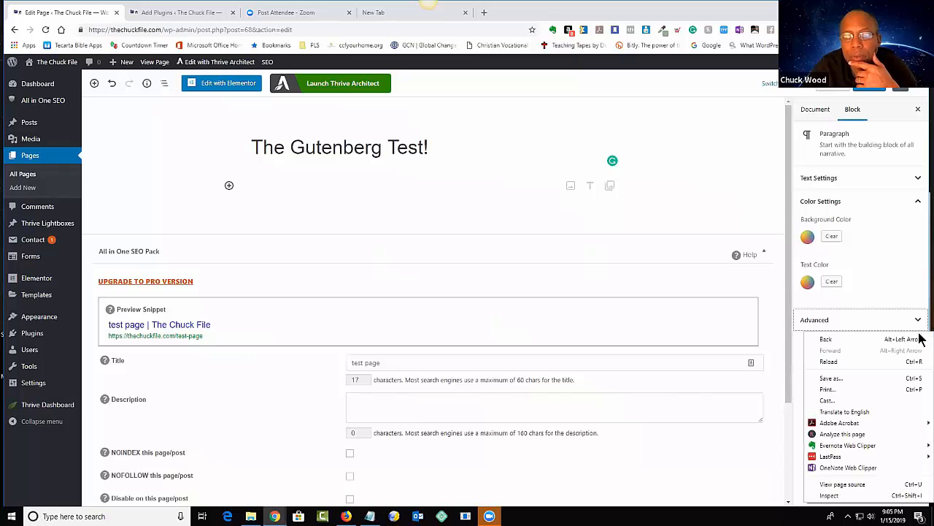
pyautogui.click(874, 321)
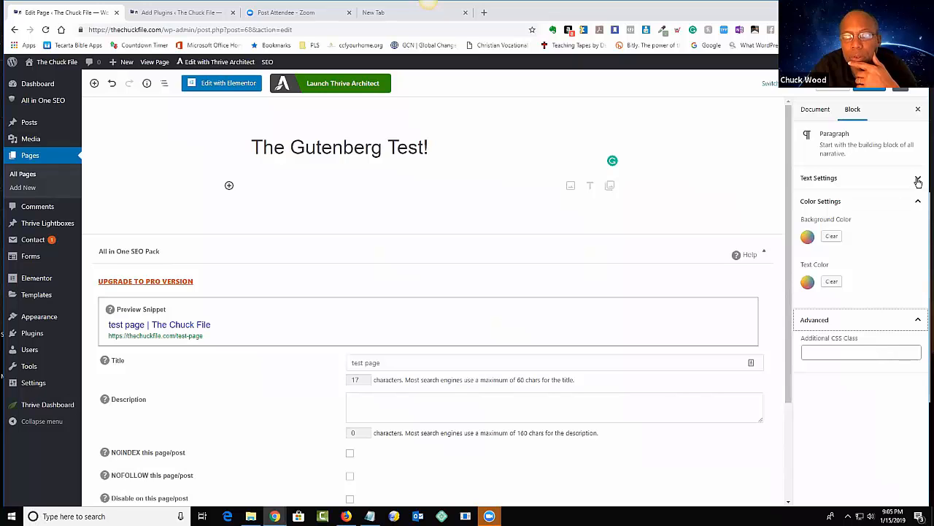
pyautogui.click(336, 151)
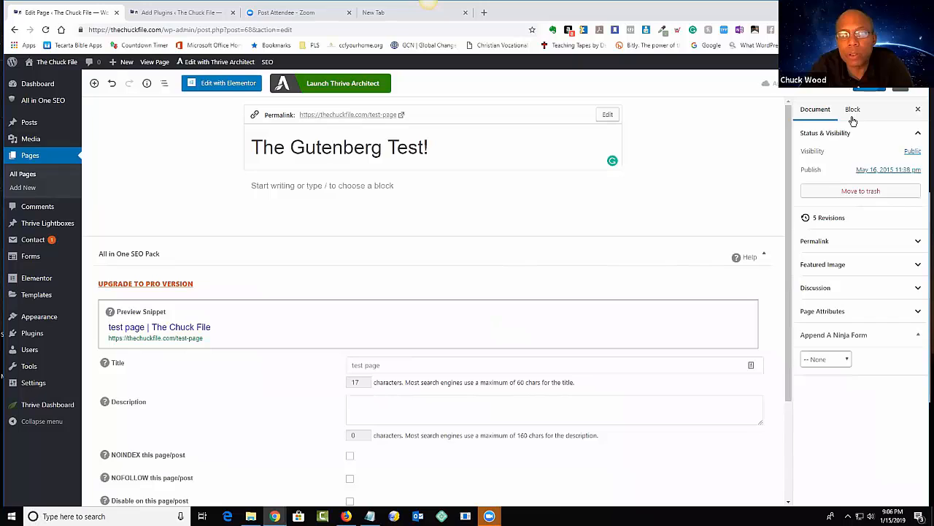
pyautogui.click(853, 111)
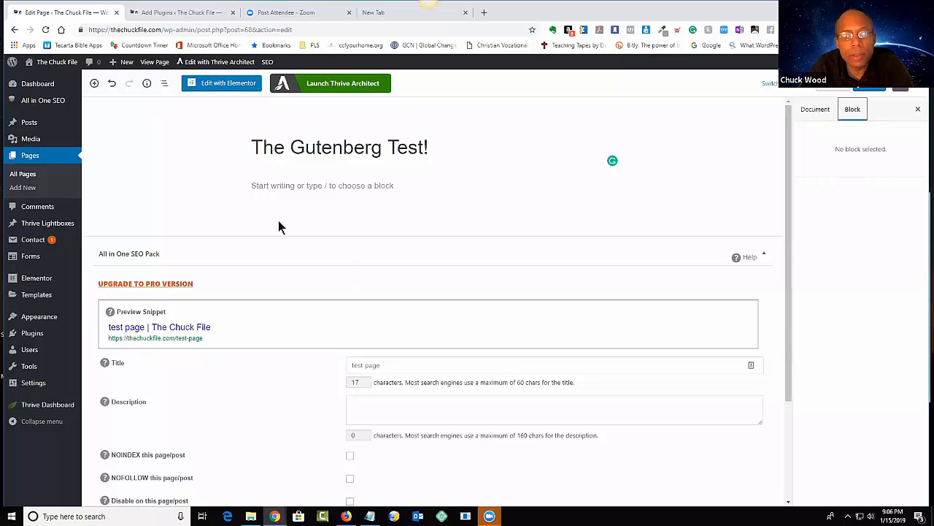
# Step: Search Google for "fake content" in the spare browser tab and open the Lorem Ipsum generator site, lipsum.com
pyautogui.click(322, 185)
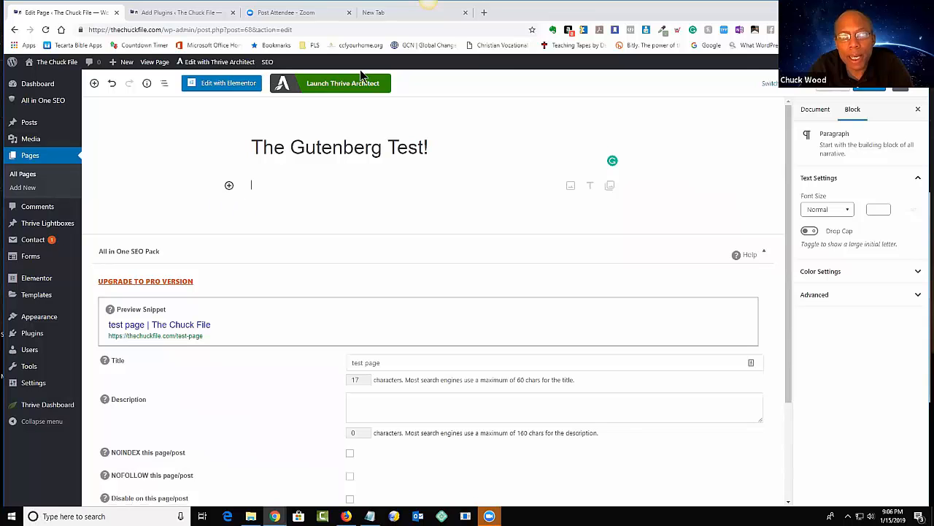
pyautogui.click(398, 15)
pyautogui.click(217, 223)
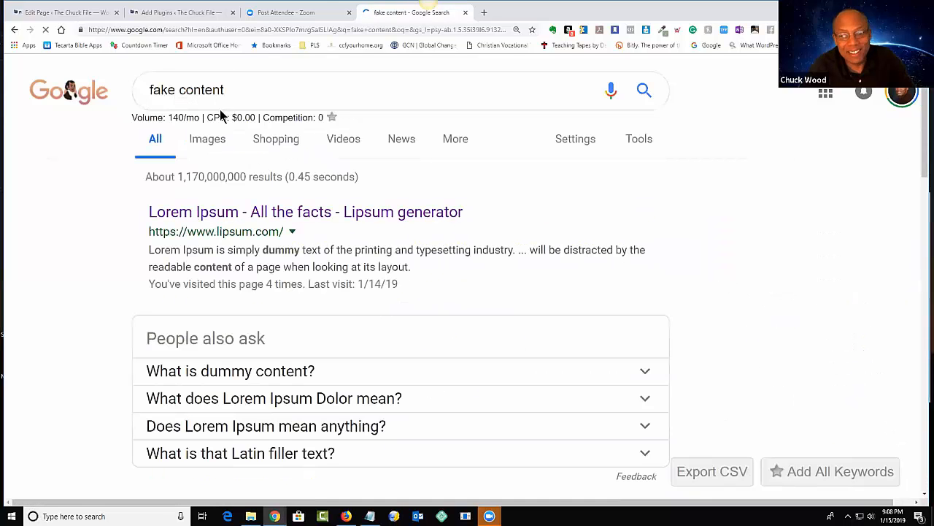
pyautogui.click(245, 218)
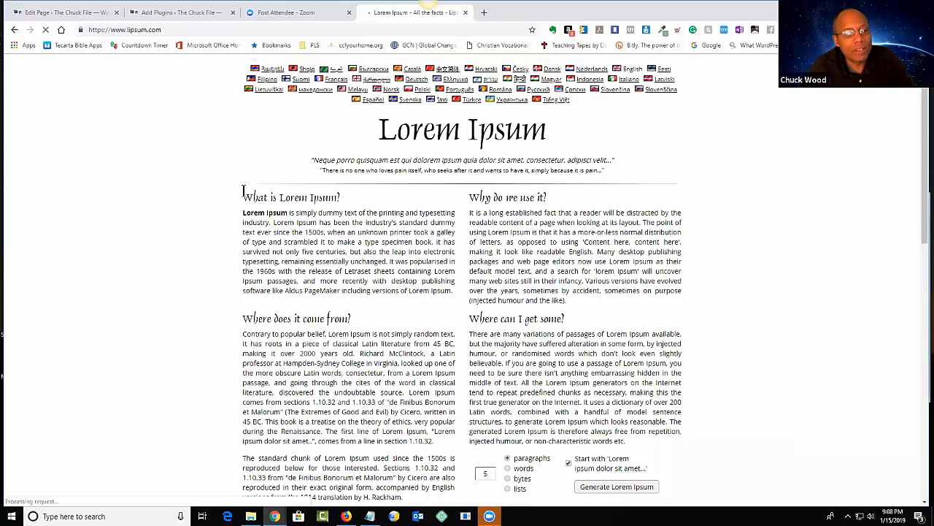
# Step: Copy the "What is Lorem Ipsum?" heading together with its full paragraph
pyautogui.moveTo(244, 198); pyautogui.dragTo(343, 214)
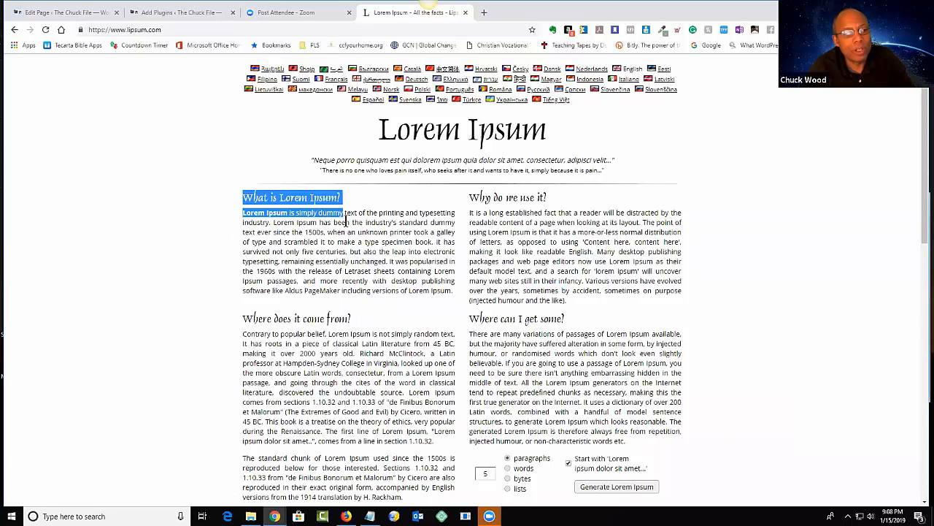
pyautogui.click(346, 222)
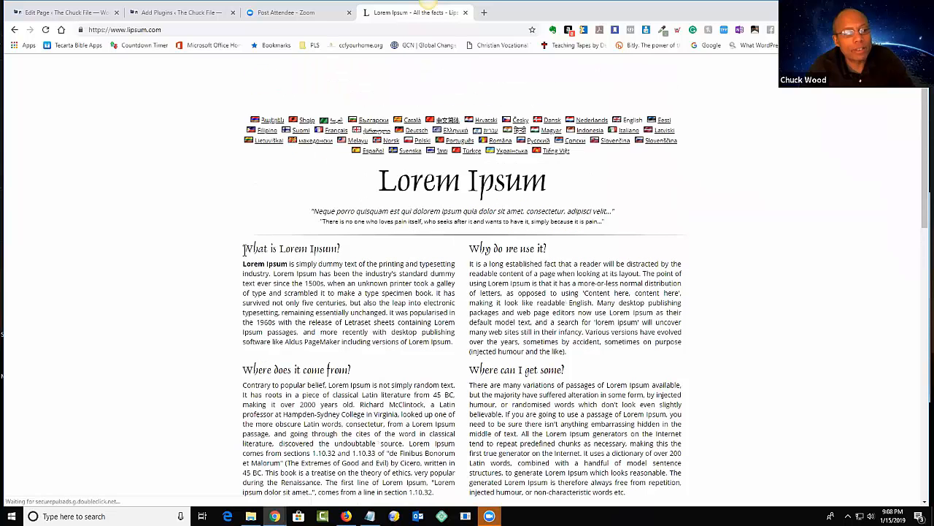
pyautogui.moveTo(243, 248); pyautogui.dragTo(453, 343)
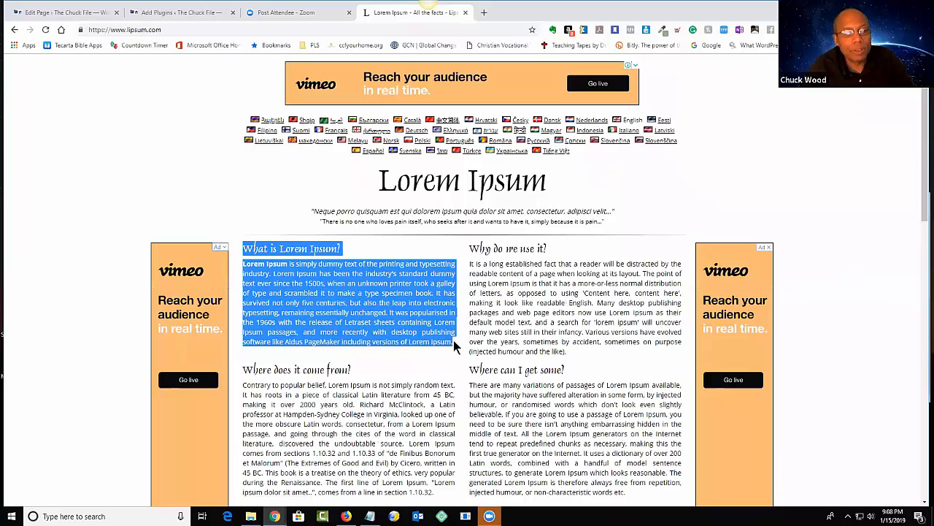
pyautogui.rightClick(398, 321)
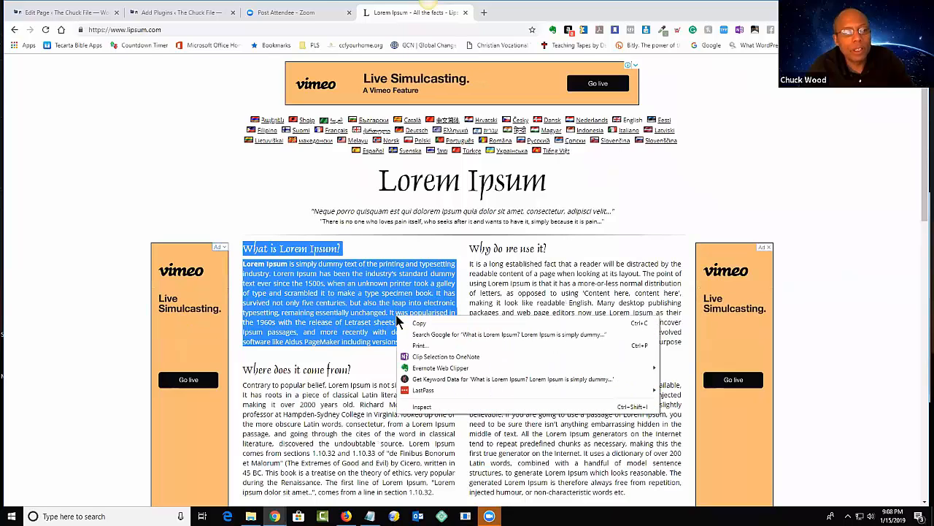
pyautogui.click(420, 322)
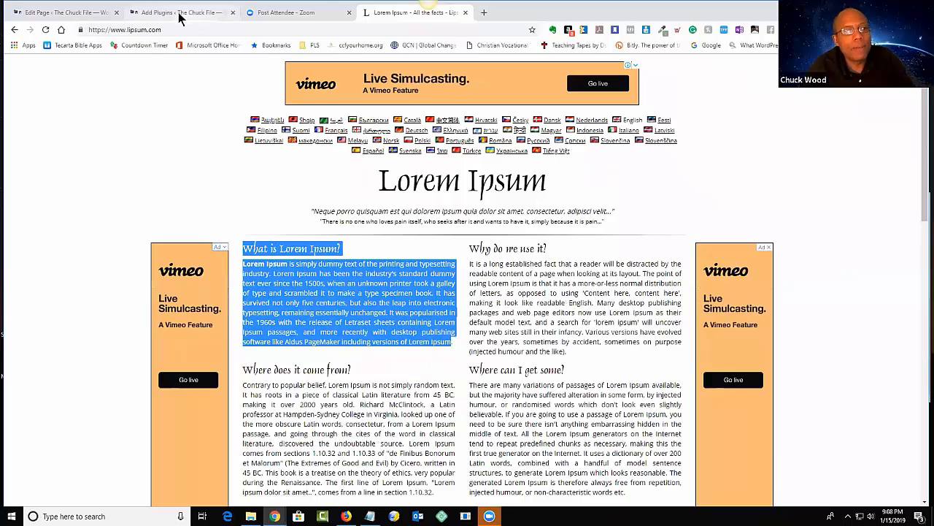
# Step: Paste the copied heading and paragraph into the empty block below the title of the WordPress page
pyautogui.click(73, 13)
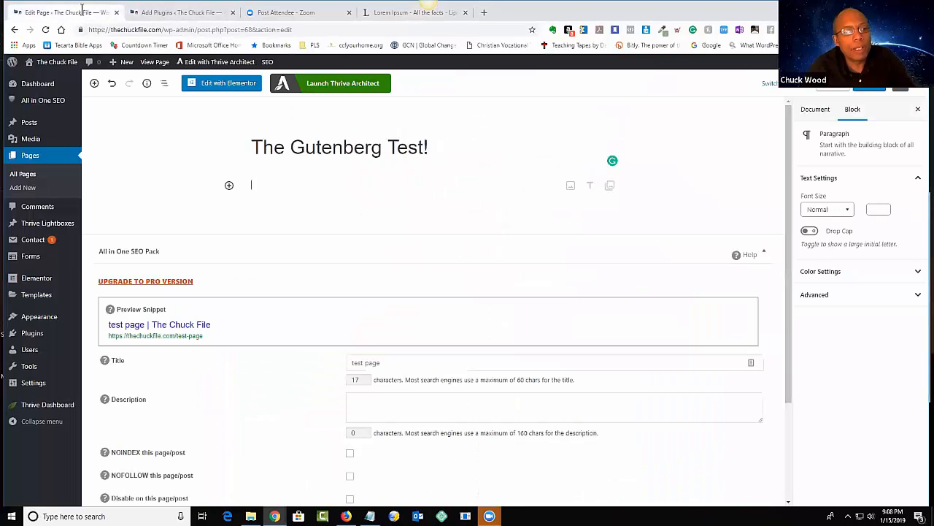
pyautogui.rightClick(259, 188)
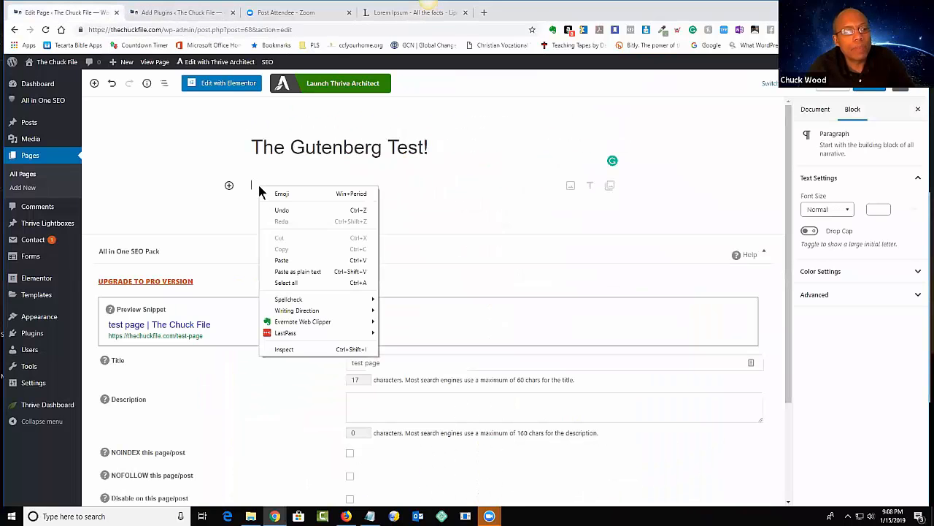
pyautogui.click(283, 257)
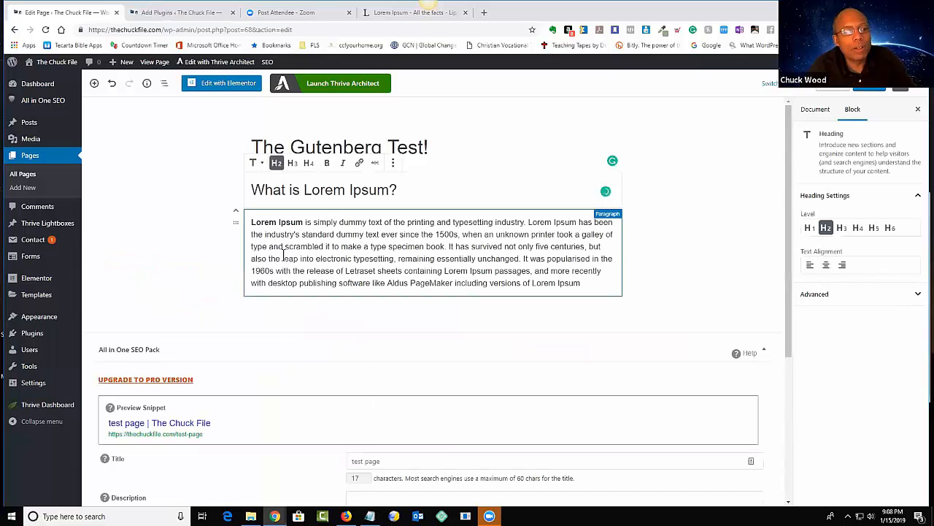
# Step: Try to move the Lorem Ipsum paragraph block by its drag handle, and deselect the block
pyautogui.click(657, 255)
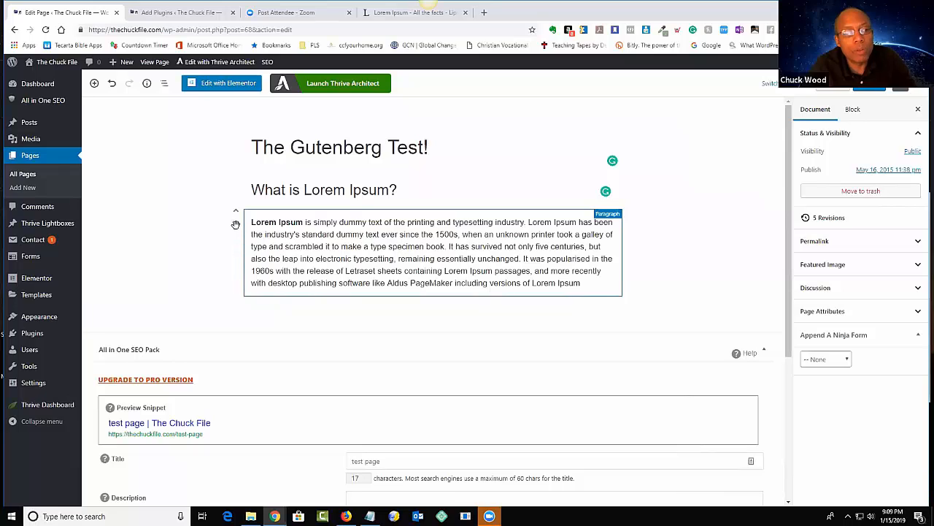
pyautogui.moveTo(235, 225); pyautogui.dragTo(237, 226)
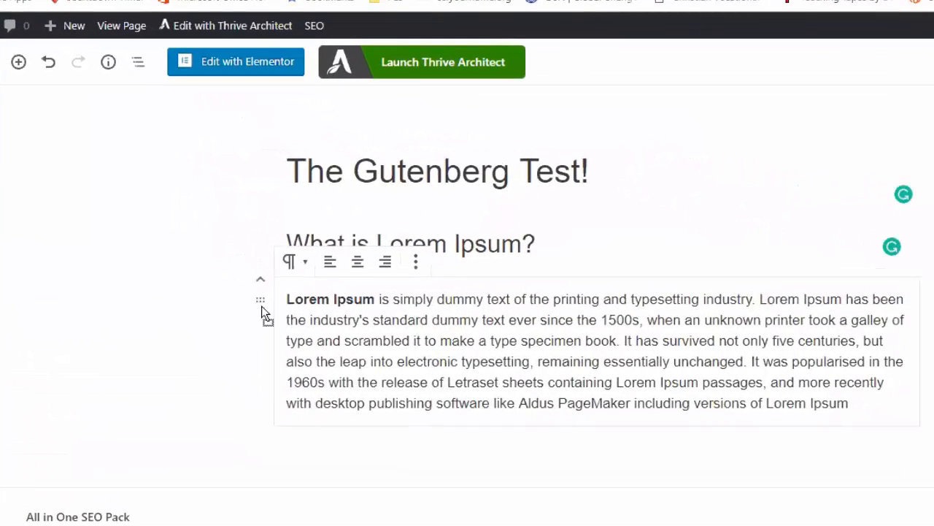
pyautogui.moveTo(262, 307); pyautogui.dragTo(278, 319)
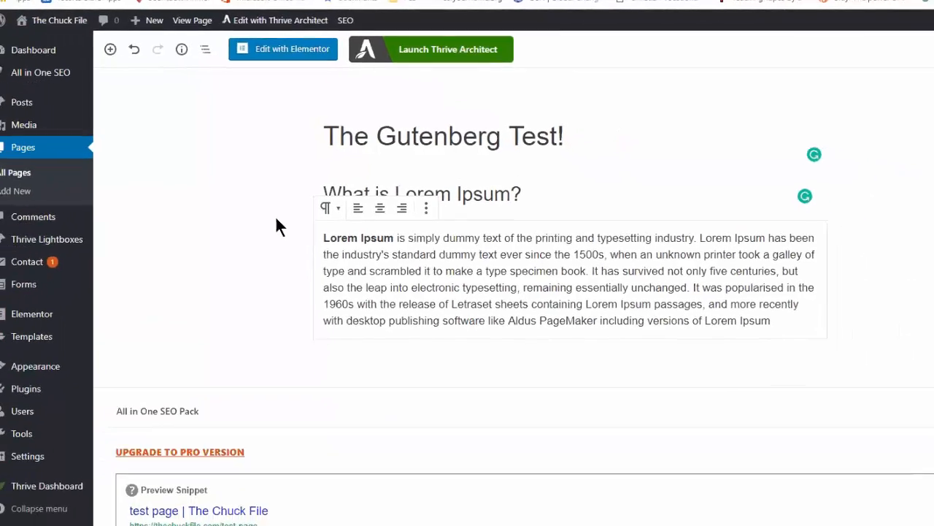
pyautogui.click(281, 254)
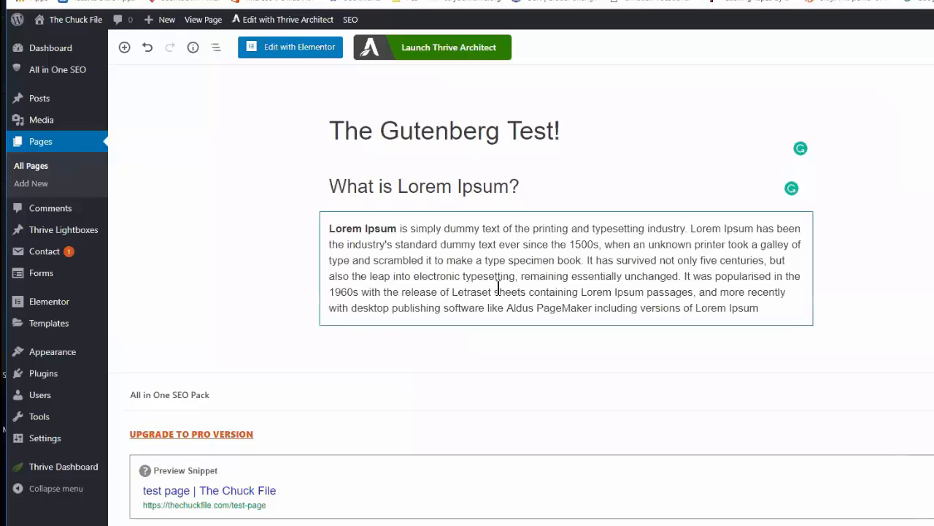
# Step: Insert a new empty block after the Lorem Ipsum paragraph
pyautogui.click(512, 287)
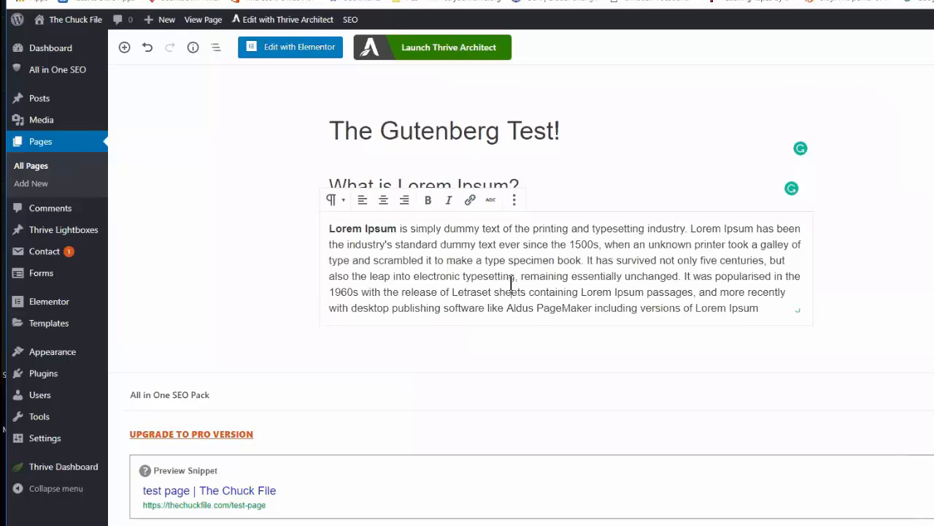
pyautogui.click(515, 202)
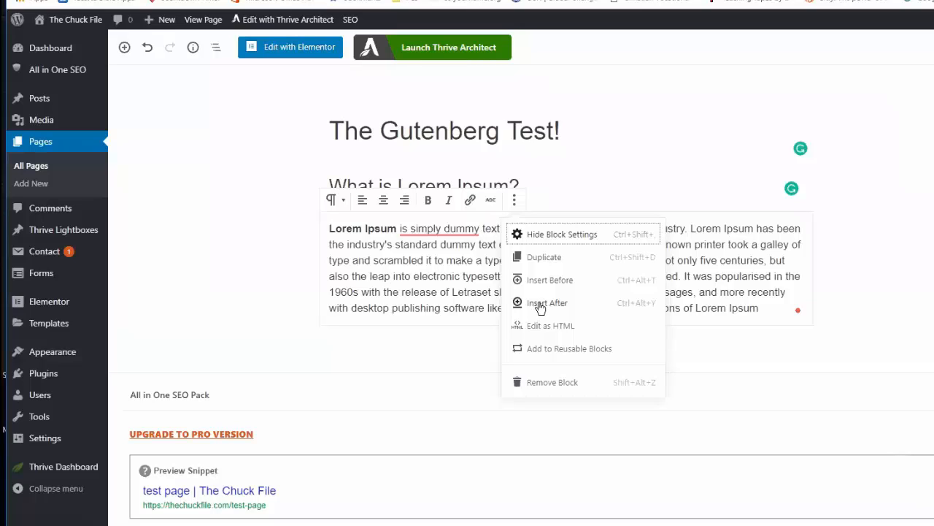
pyautogui.click(544, 303)
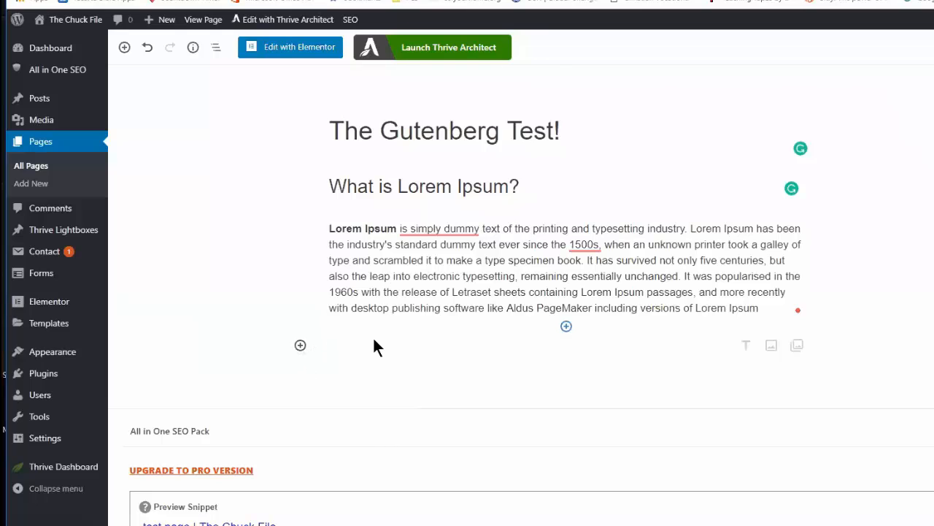
# Step: Browse the available block types and turn the empty block below the paragraph into an Image block
pyautogui.click(300, 346)
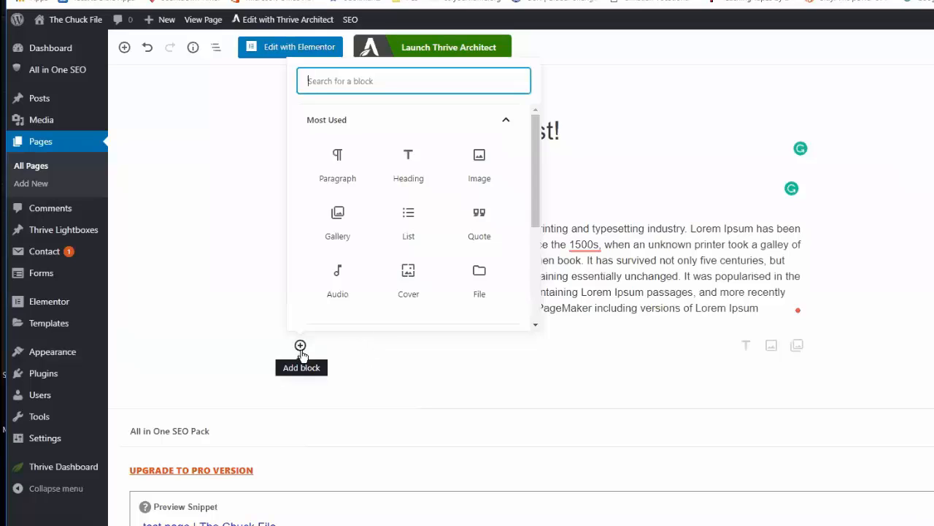
pyautogui.click(535, 185)
pyautogui.moveTo(535, 178)
pyautogui.mouseDown()
pyautogui.moveTo(518, 246)
pyautogui.moveTo(533, 193)
pyautogui.mouseUp()
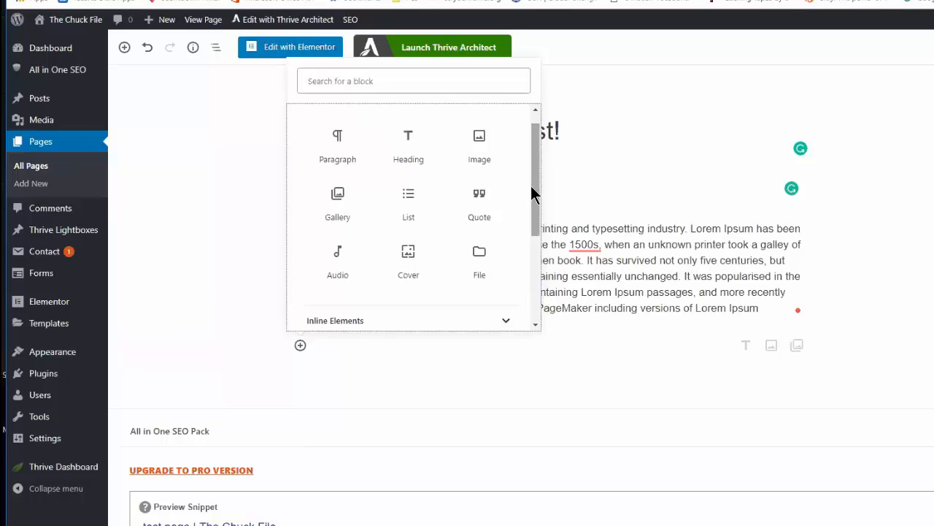
pyautogui.click(480, 141)
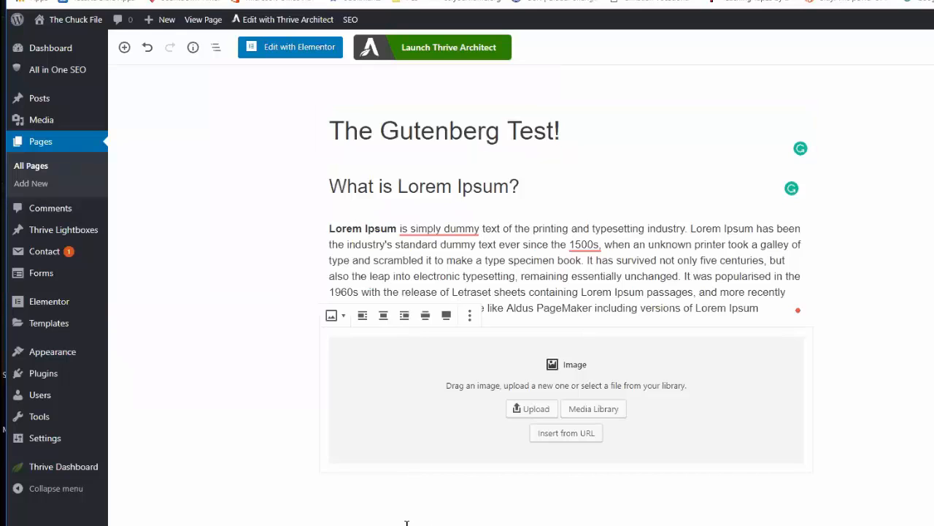
# Step: Fill the Image block with the media library picture of a smartphone lying on a laptop keyboard
pyautogui.click(597, 410)
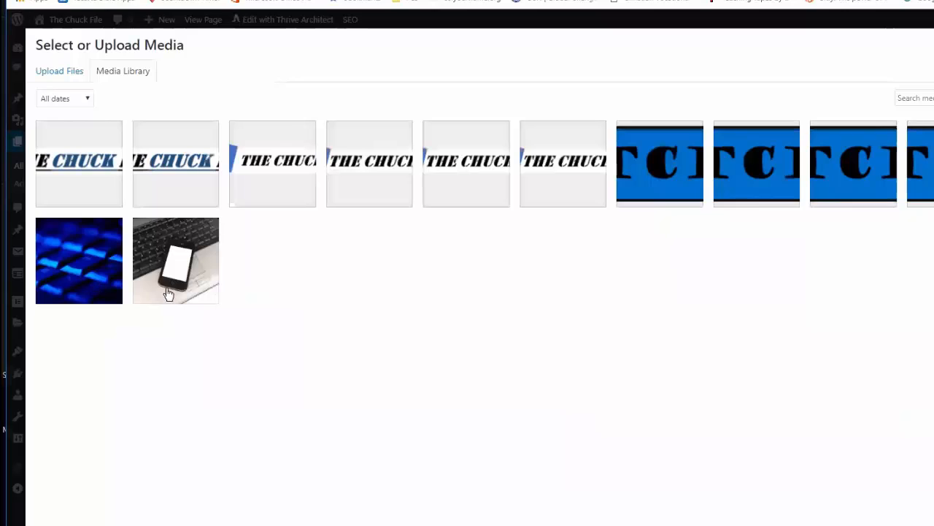
pyautogui.click(205, 280)
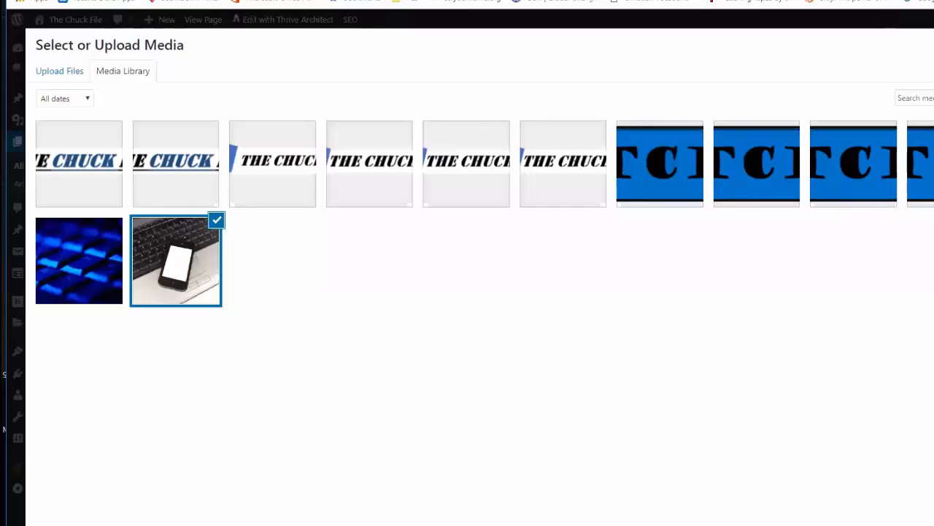
pyautogui.click(933, 525)
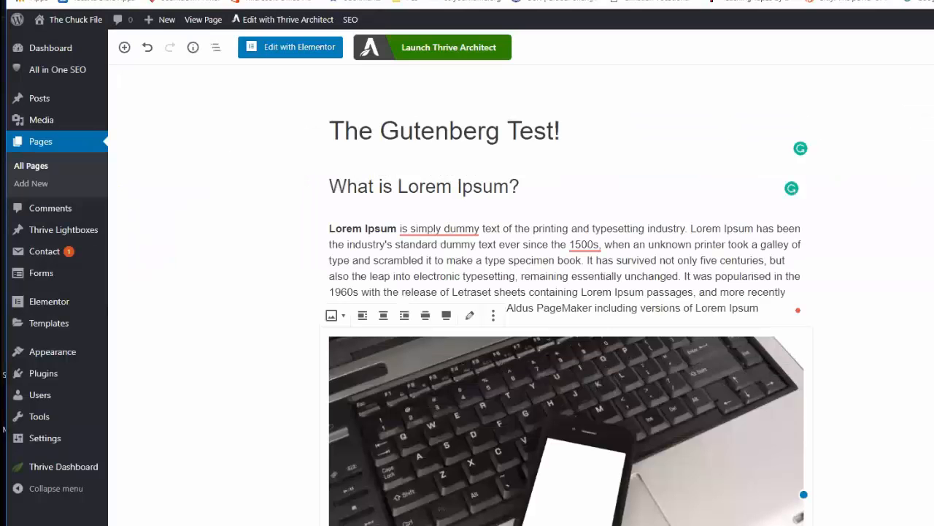
# Step: Align the smartphone image to the center
pyautogui.scroll(-4, 846, 376)
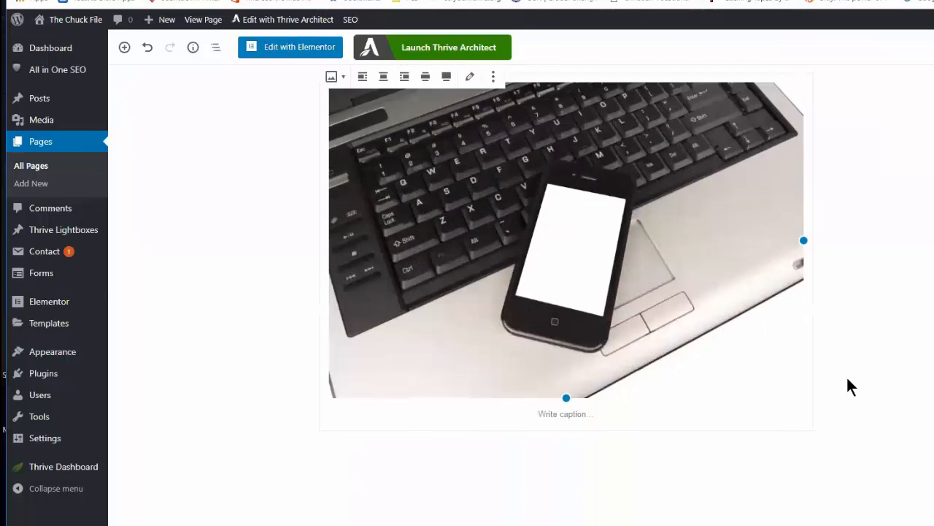
pyautogui.scroll(3, 847, 379)
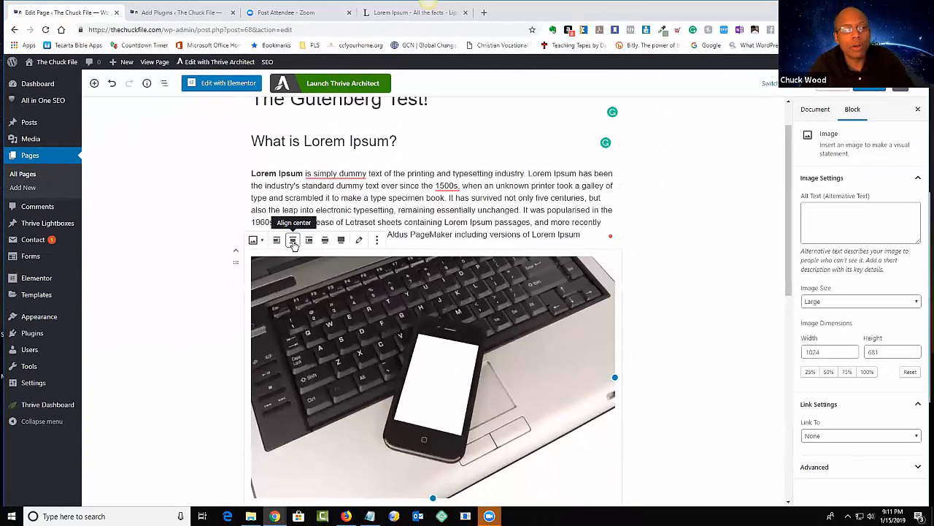
pyautogui.click(308, 243)
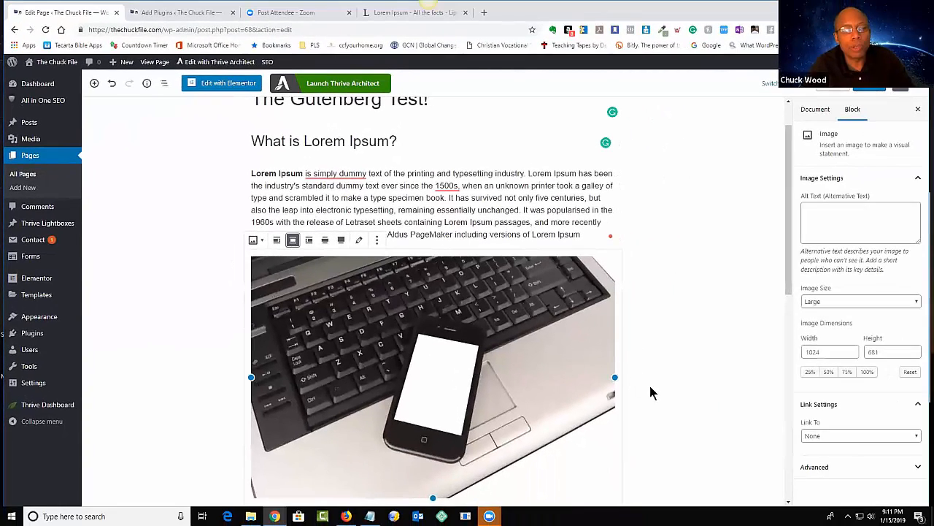
# Step: Add an Audio block below the smartphone image
pyautogui.scroll(-1, 650, 393)
pyautogui.scroll(-1, 649, 391)
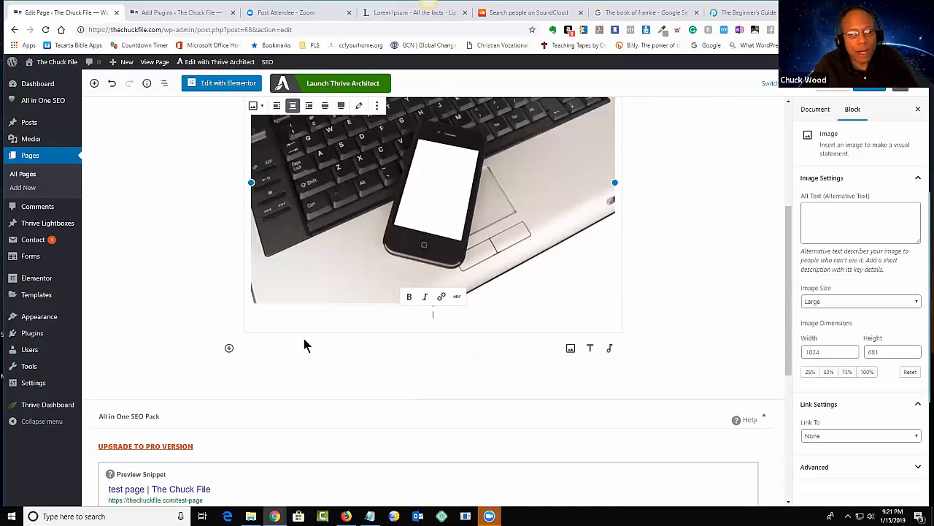
pyautogui.moveTo(247, 348)
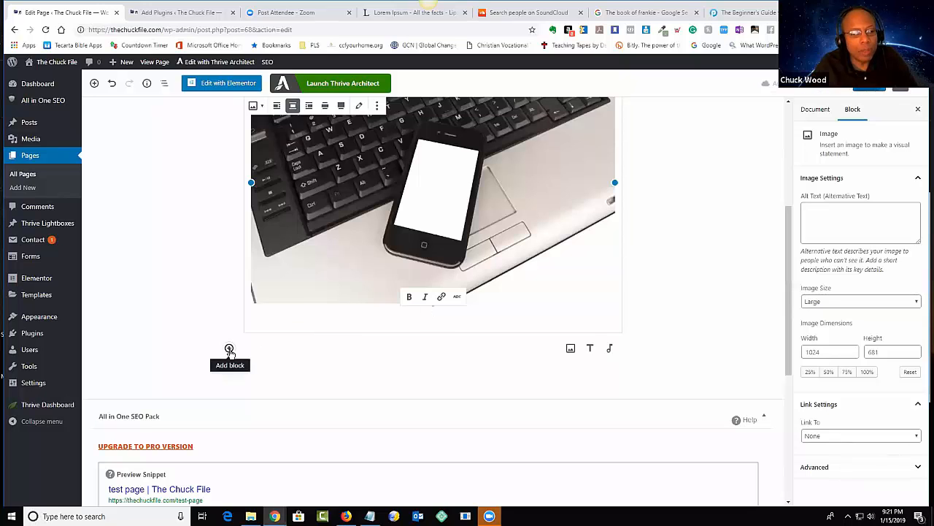
pyautogui.click(229, 349)
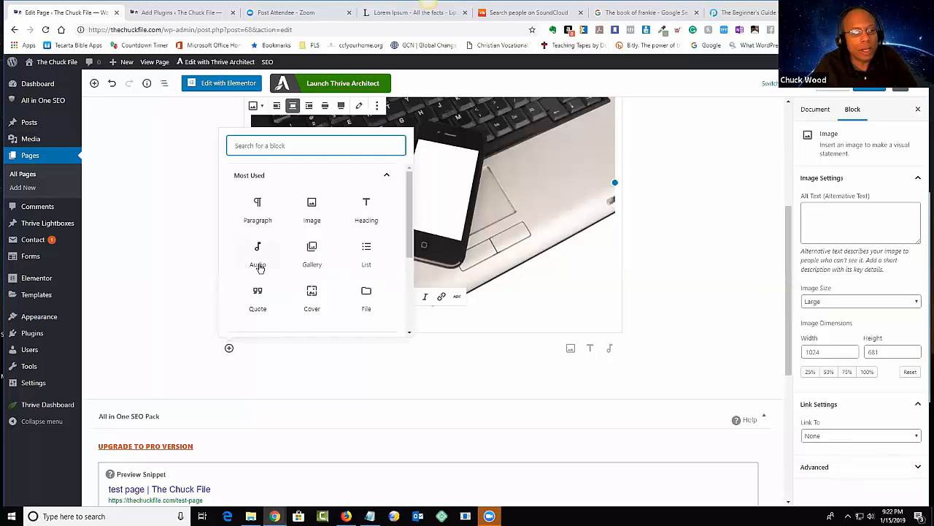
pyautogui.click(259, 264)
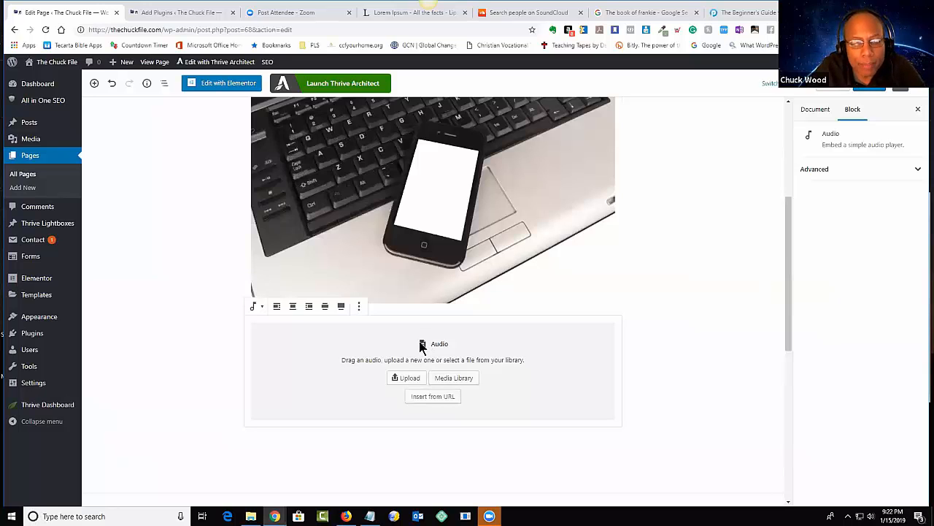
pyautogui.click(433, 396)
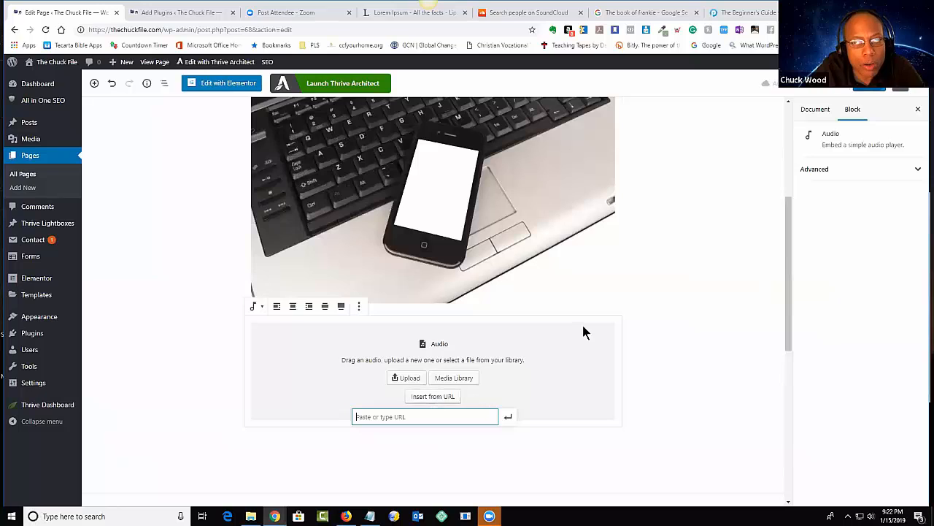
pyautogui.click(745, 12)
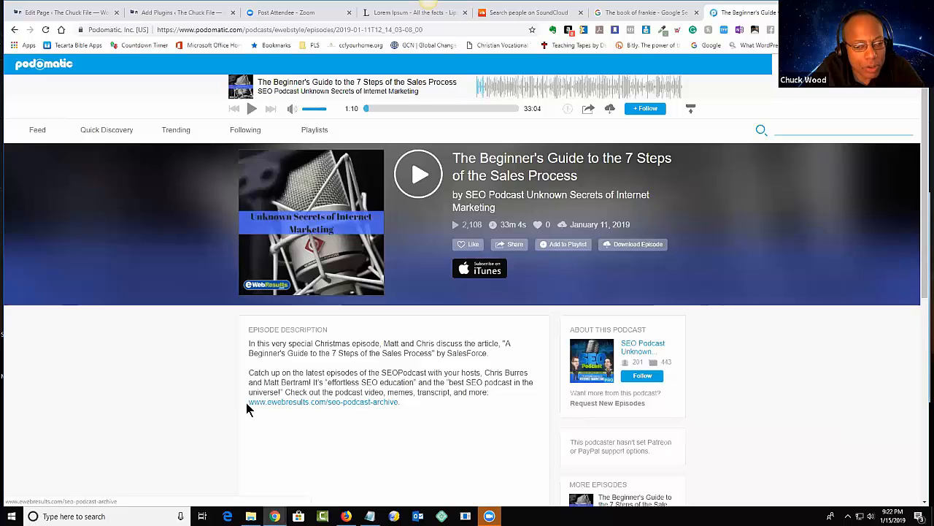
pyautogui.moveTo(247, 403); pyautogui.dragTo(356, 409)
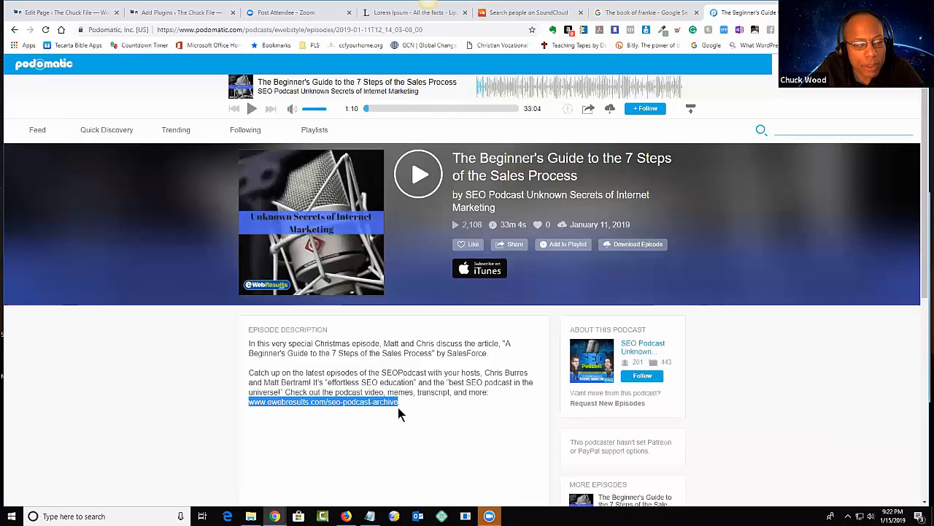
pyautogui.rightClick(379, 404)
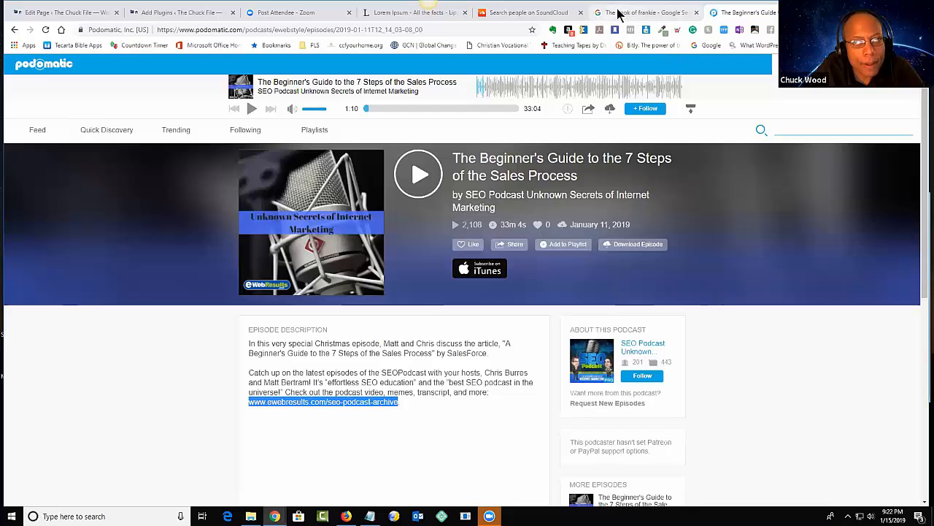
pyautogui.click(78, 16)
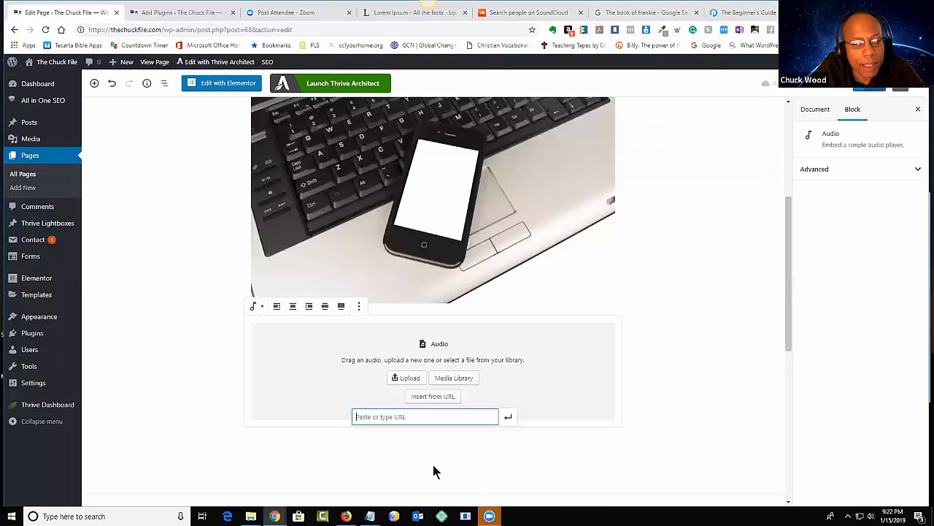
pyautogui.rightClick(404, 418)
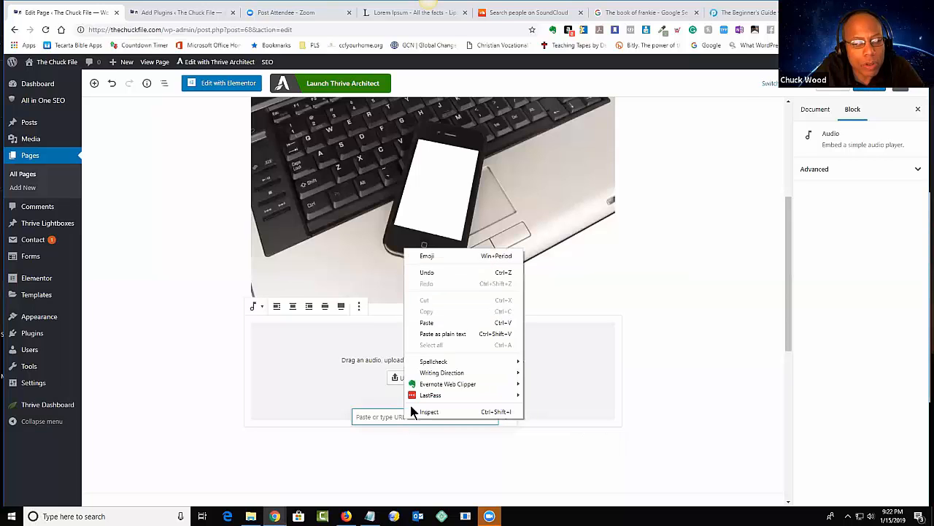
pyautogui.click(439, 321)
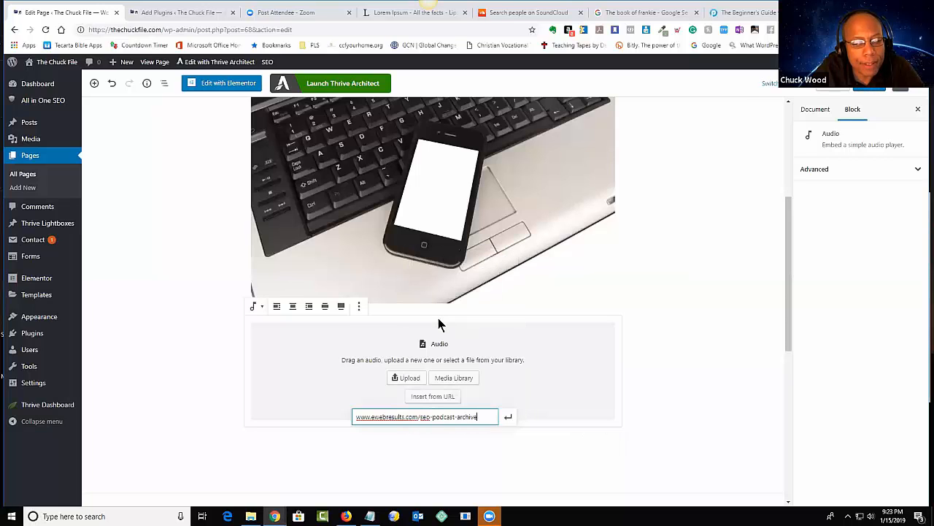
pyautogui.click(509, 417)
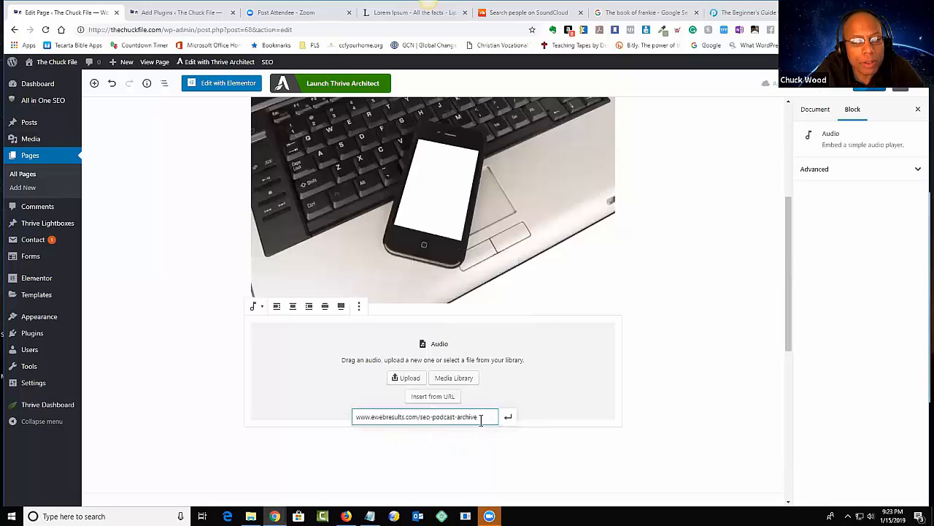
pyautogui.press('Return')
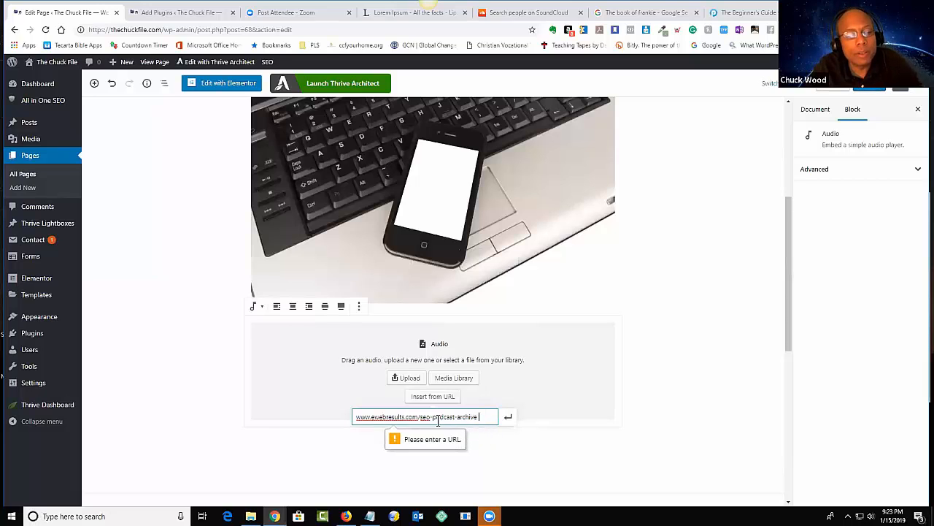
pyautogui.click(506, 422)
pyautogui.moveTo(477, 416); pyautogui.dragTo(356, 403)
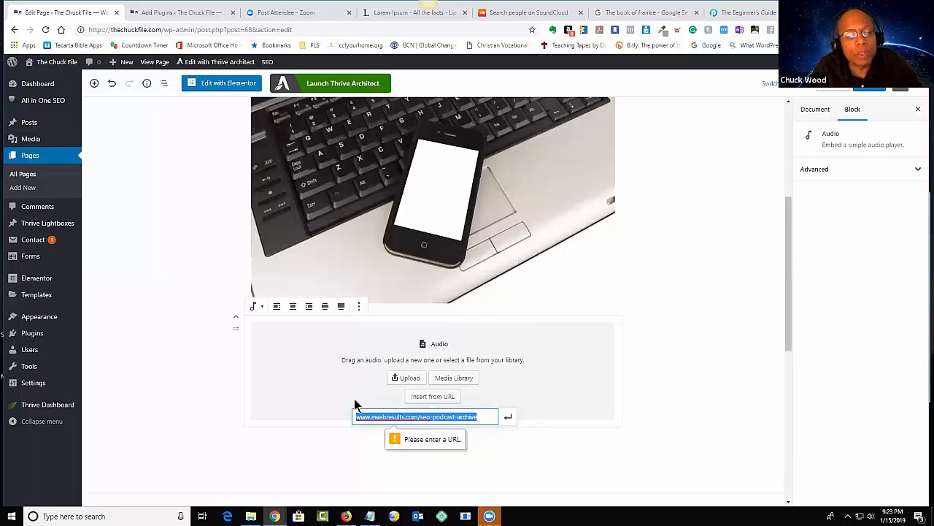
pyautogui.press('BackSpace')
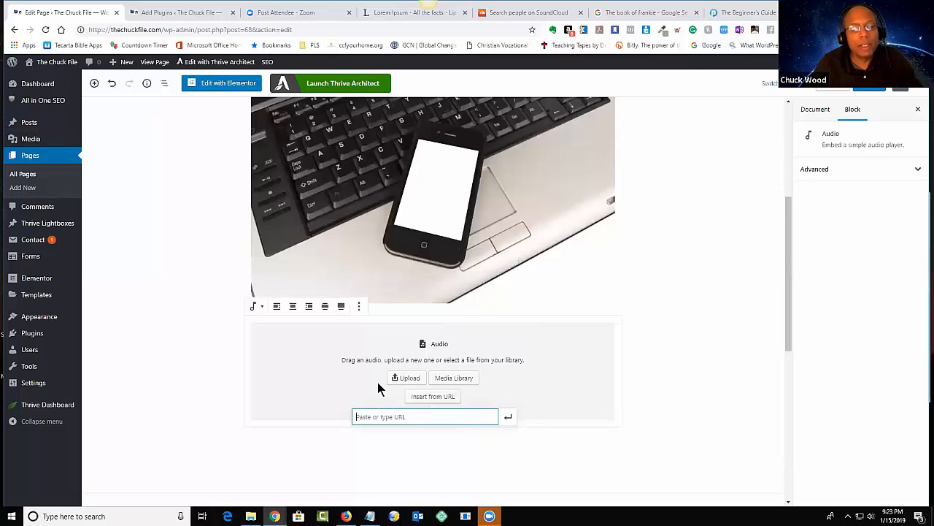
# Step: Copy the full link address of the SEO podcast archive link in the Podomatic episode description
pyautogui.click(752, 16)
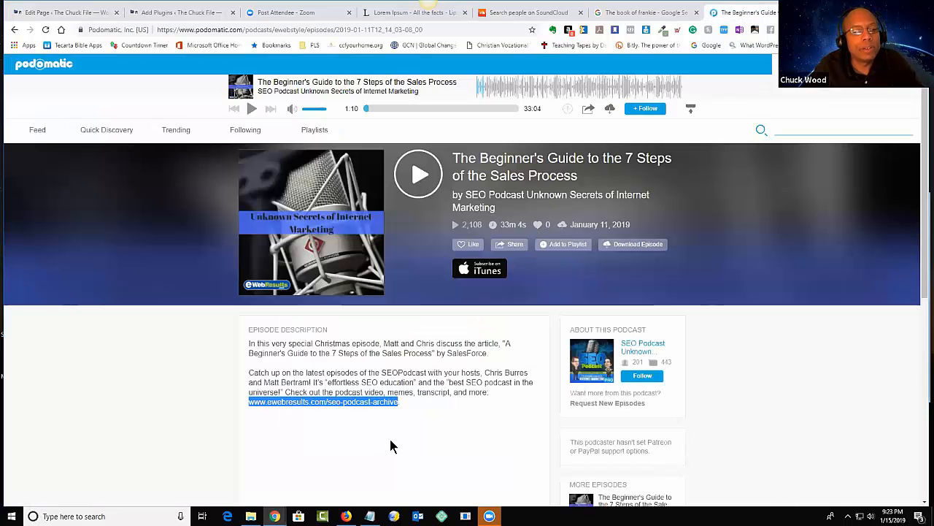
pyautogui.click(276, 421)
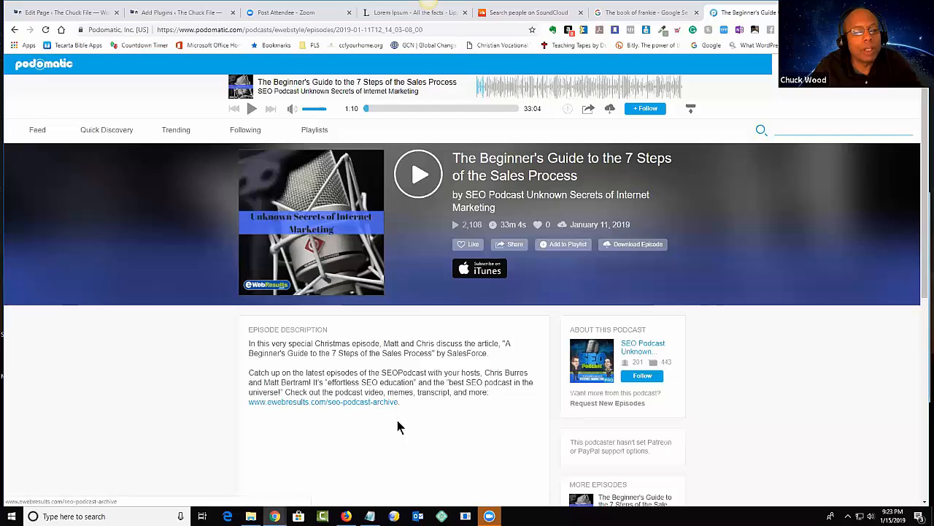
pyautogui.moveTo(389, 404); pyautogui.dragTo(267, 402)
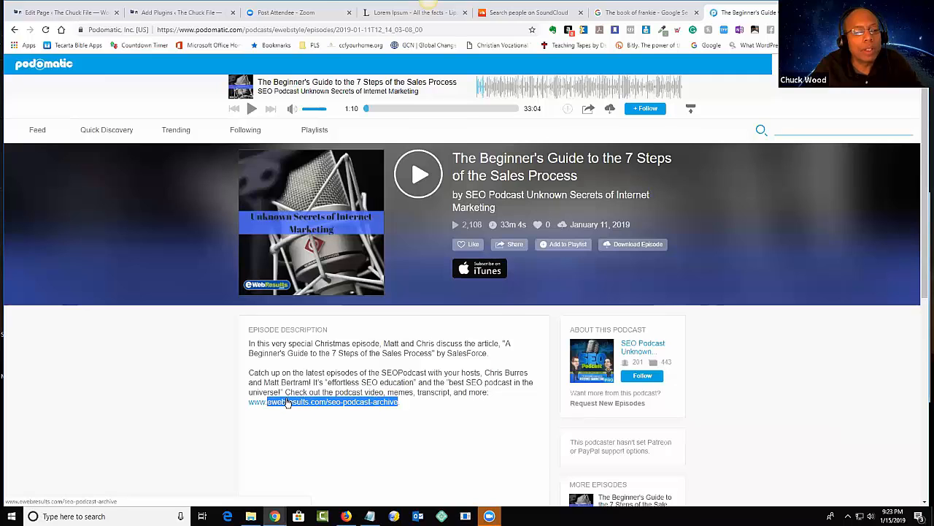
pyautogui.rightClick(288, 403)
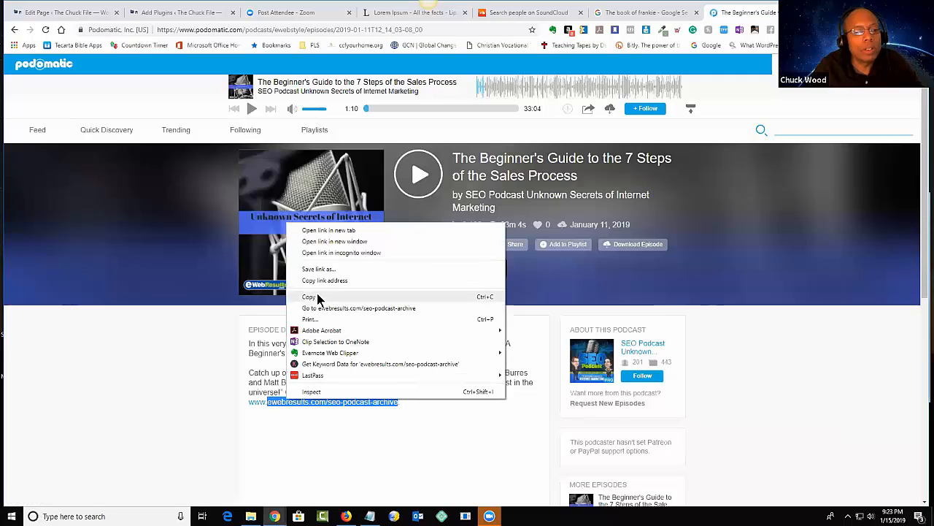
pyautogui.click(341, 282)
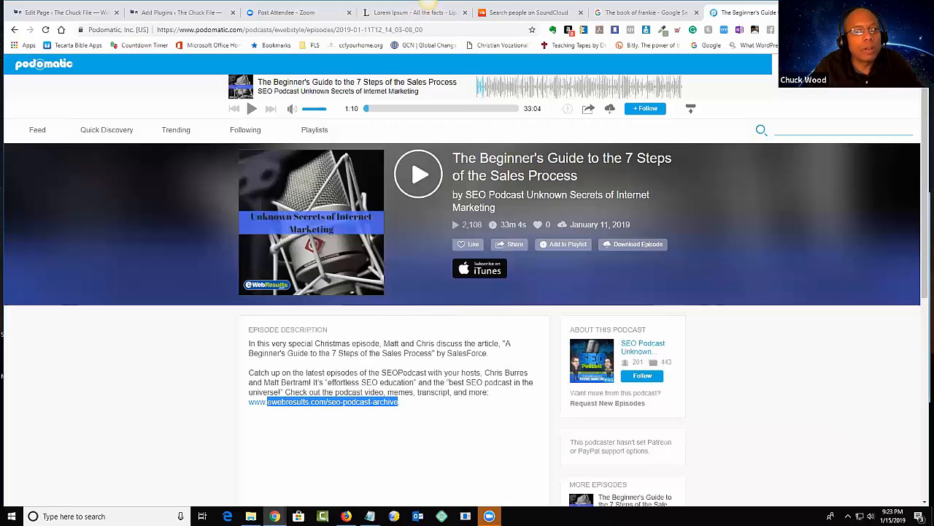
pyautogui.click(55, 13)
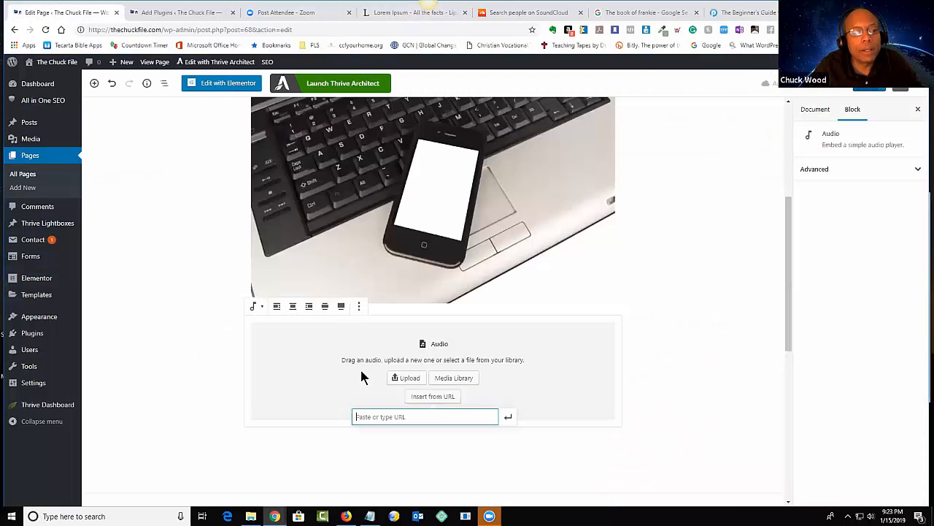
pyautogui.rightClick(372, 421)
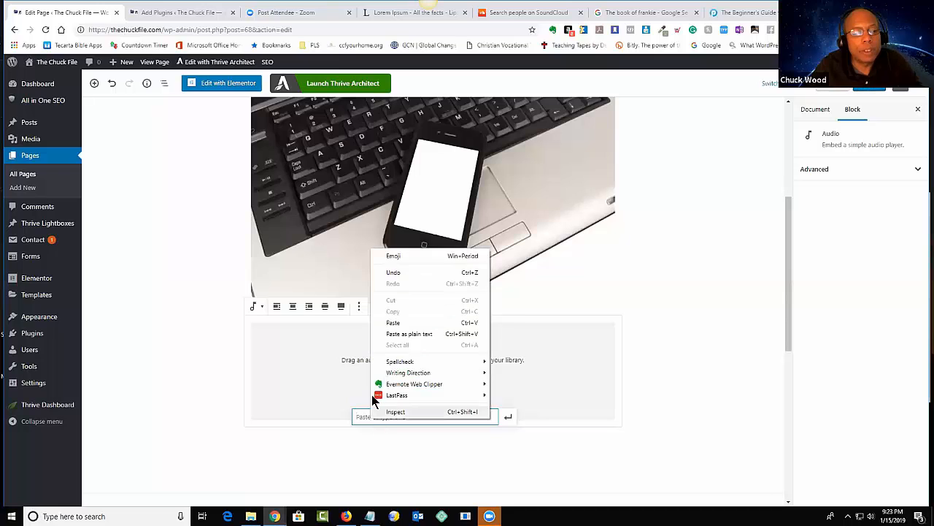
pyautogui.click(395, 323)
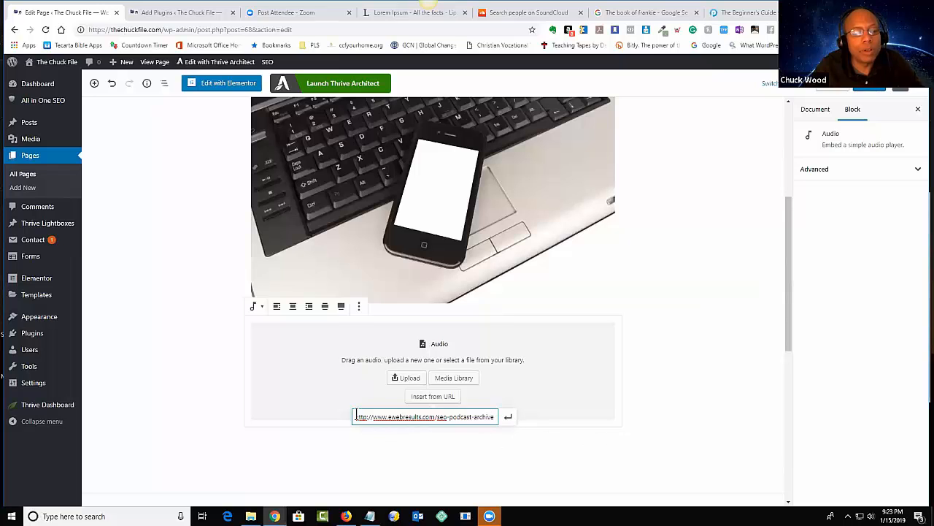
pyautogui.click(509, 418)
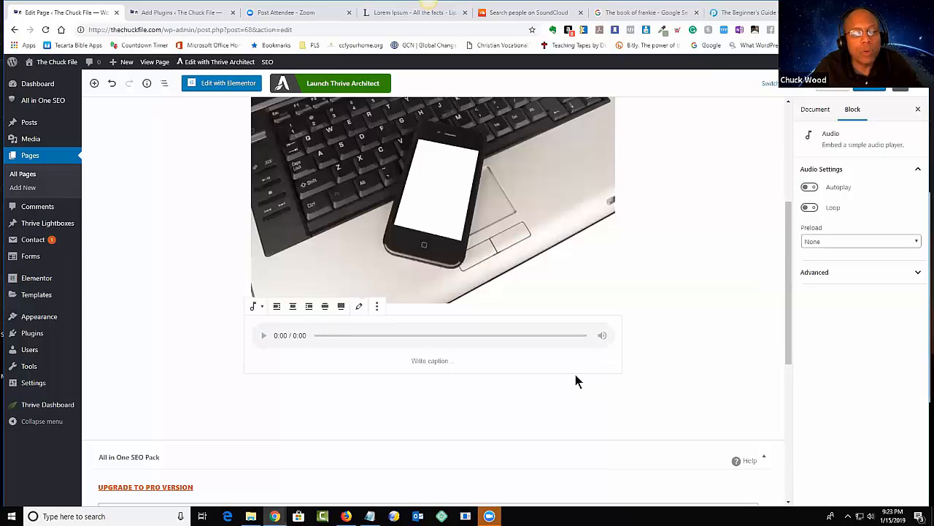
# Step: Caption the audio player "SEO PODCAST"
pyautogui.click(458, 360)
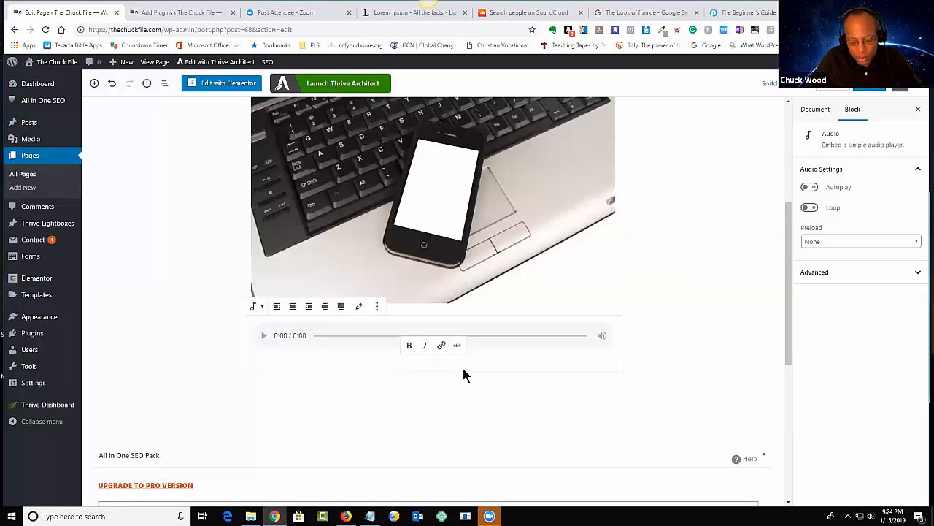
pyautogui.write('S')
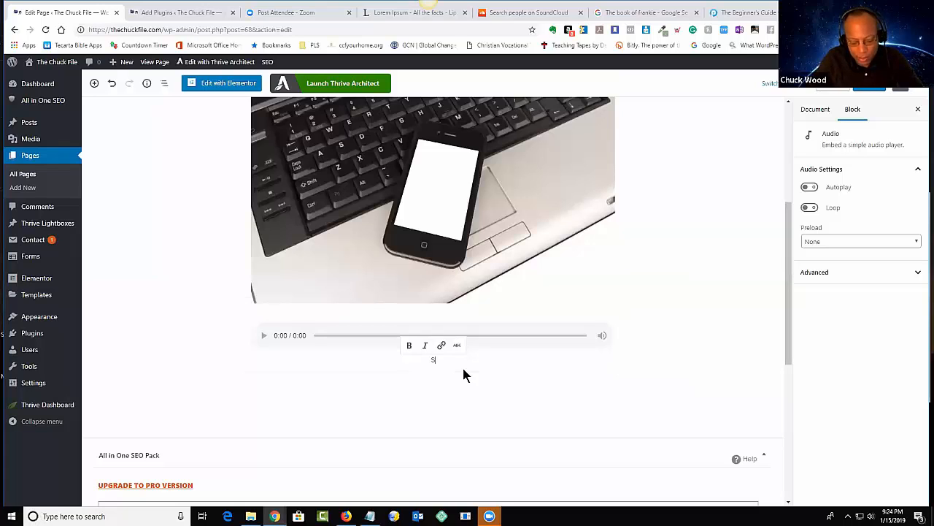
pyautogui.write('EO PODCAST')
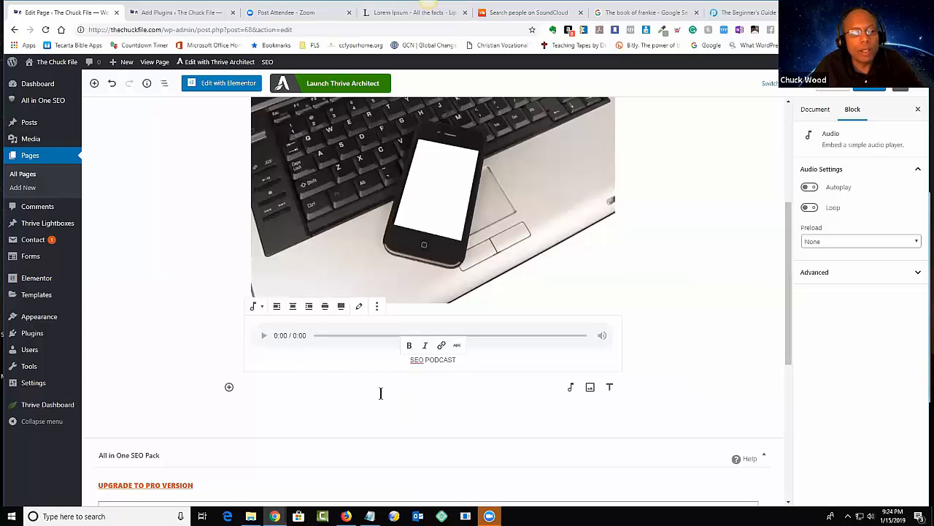
# Step: Browse the available embed blocks and add a YouTube block below the captioned audio player
pyautogui.click(229, 388)
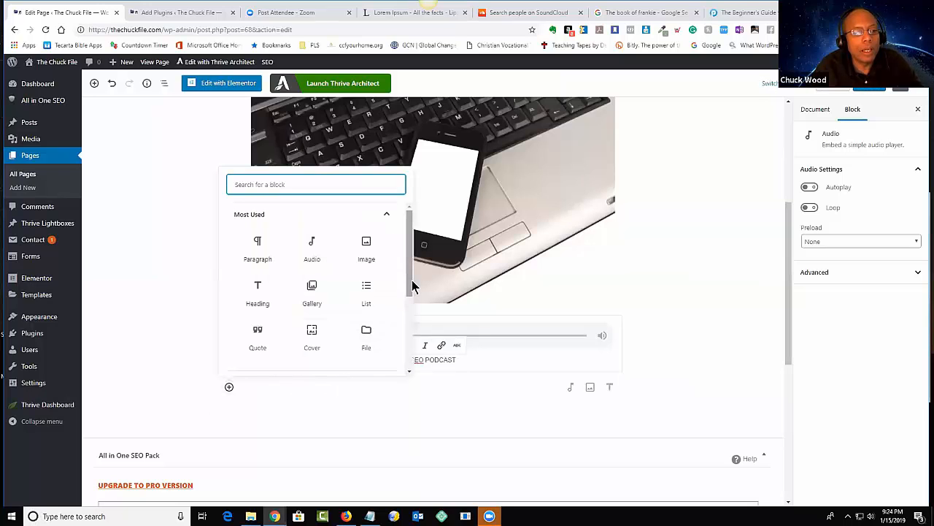
pyautogui.moveTo(412, 285); pyautogui.dragTo(399, 356)
pyautogui.scroll(-1, 395, 319)
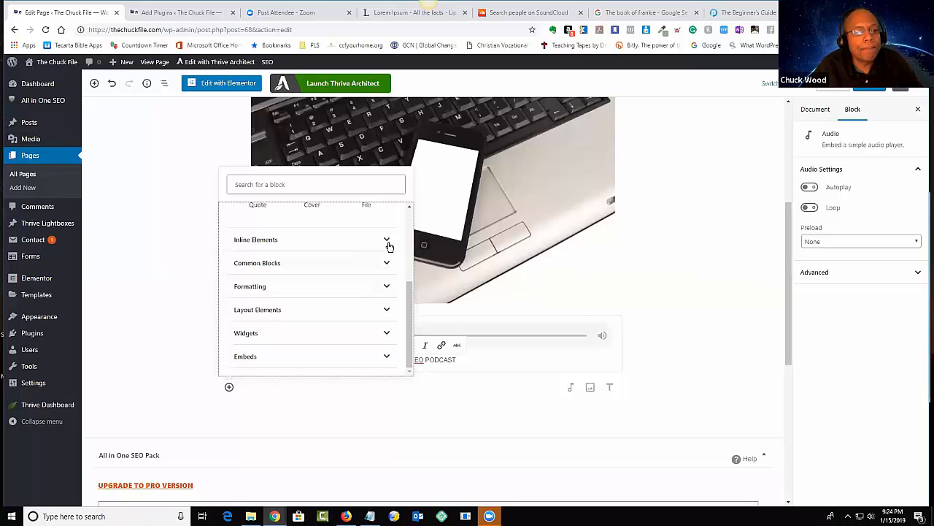
pyautogui.click(388, 358)
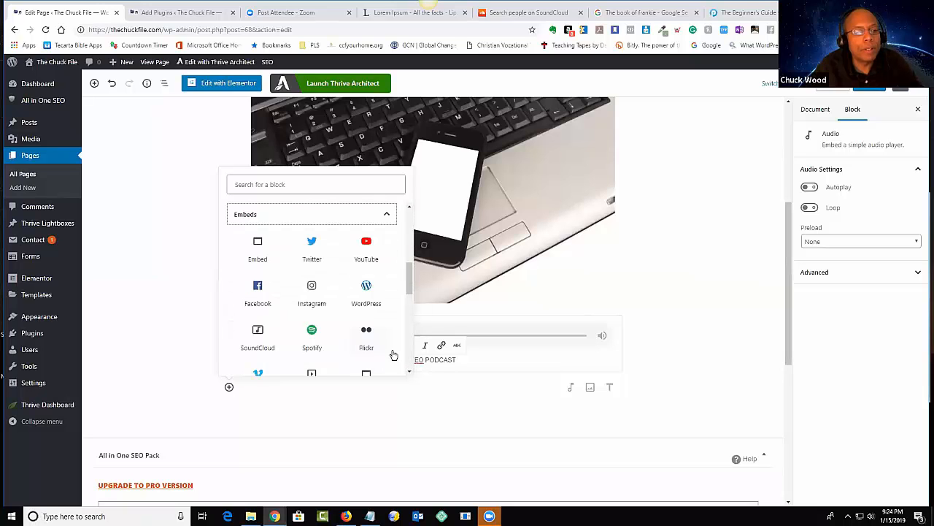
pyautogui.moveTo(408, 287); pyautogui.dragTo(409, 358)
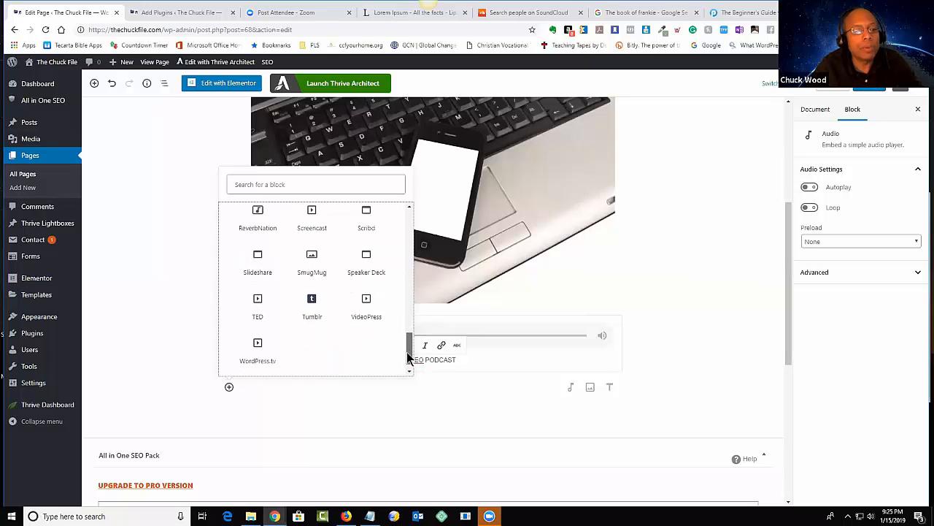
pyautogui.moveTo(409, 357); pyautogui.dragTo(418, 276)
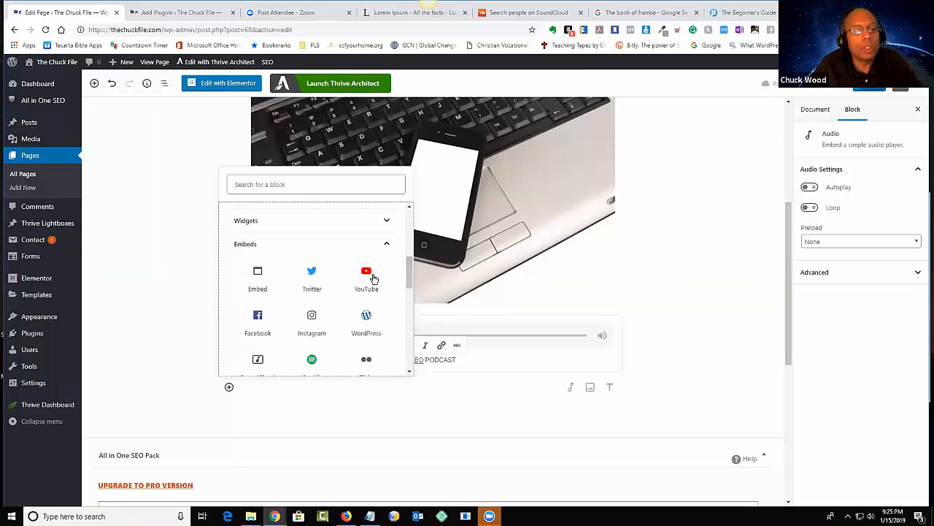
pyautogui.click(367, 276)
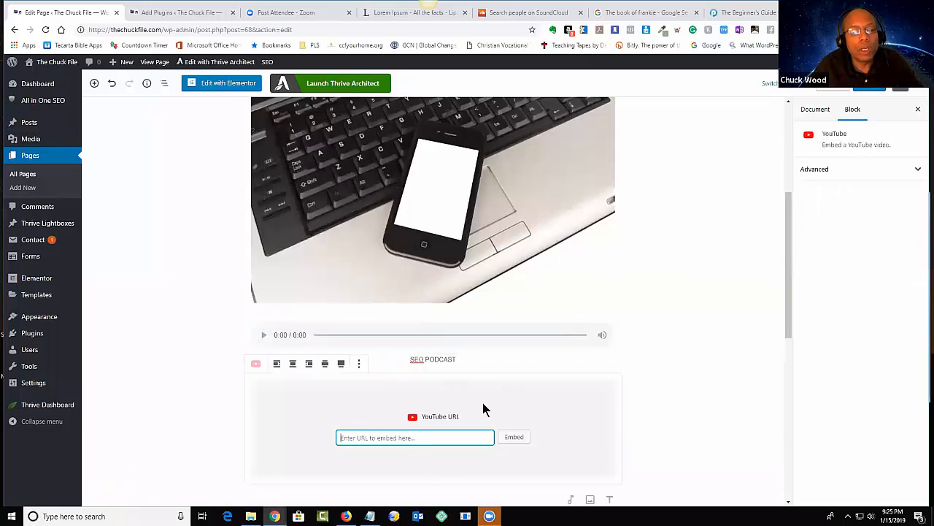
pyautogui.click(516, 438)
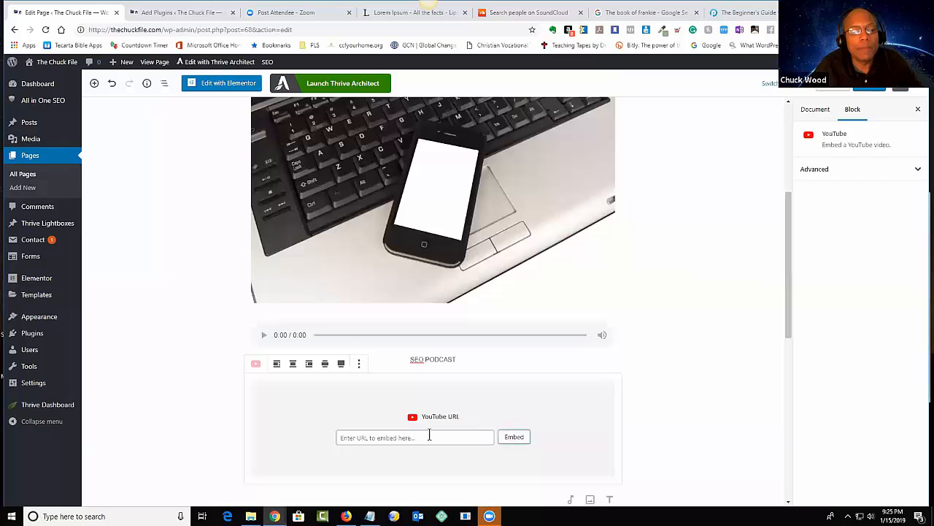
pyautogui.click(431, 436)
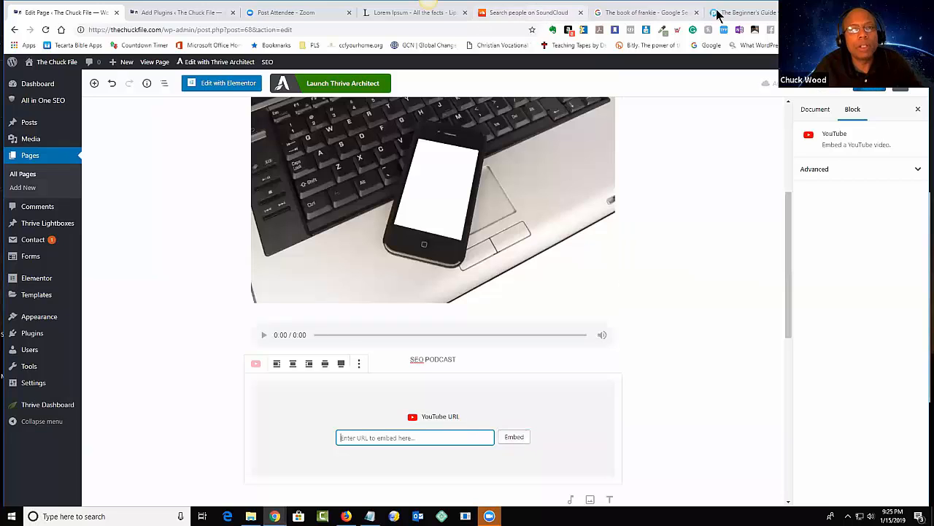
# Step: Open YouTube in a new browser tab, open the Denver Broncos video "BTV analysis: Why Mike Munchak is a 'home-run hire'", and pause it
pyautogui.hotkey('ctrl', 't')
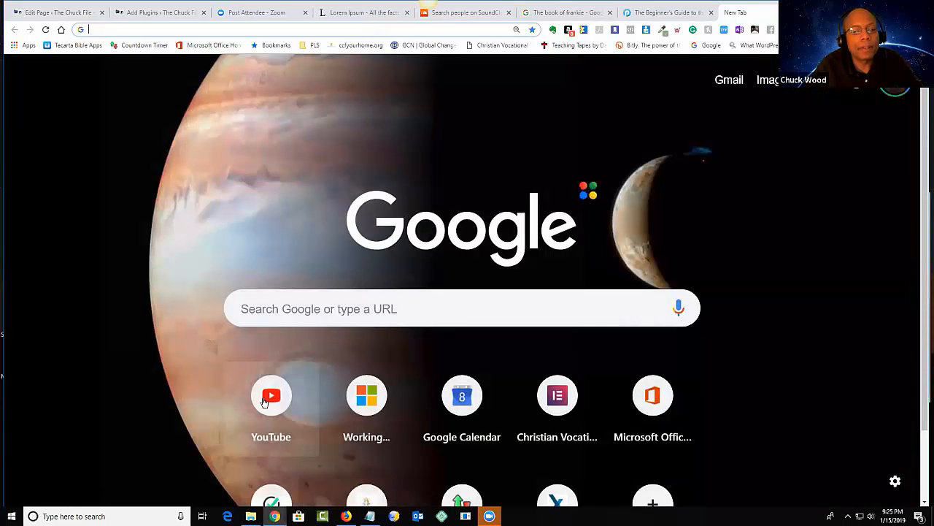
pyautogui.click(266, 401)
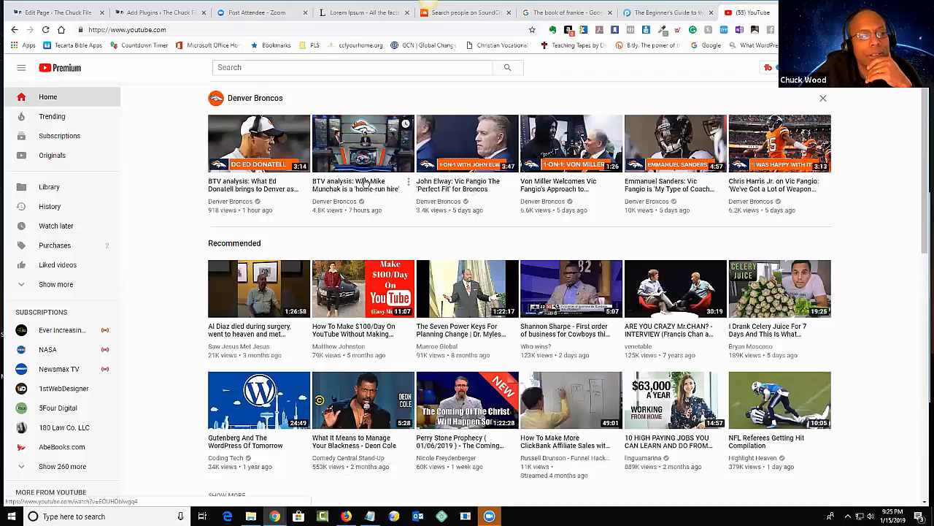
pyautogui.click(365, 182)
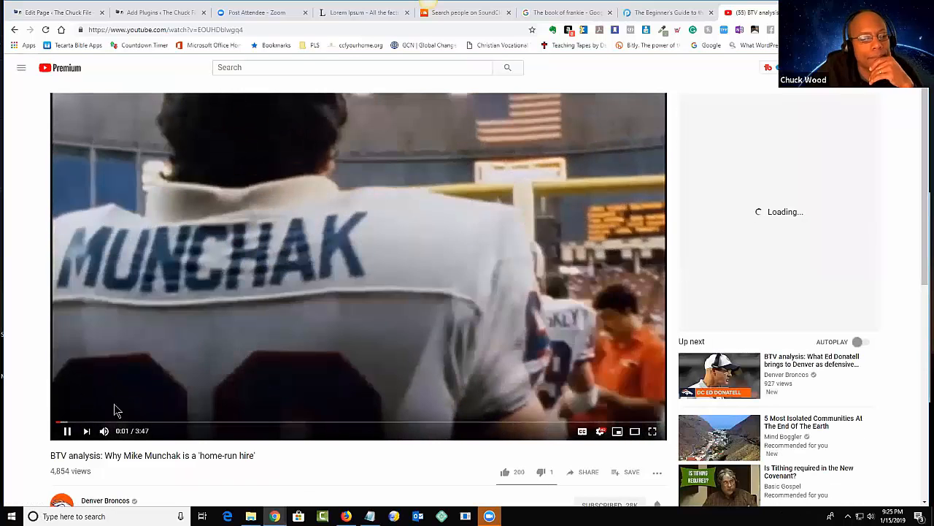
pyautogui.click(66, 432)
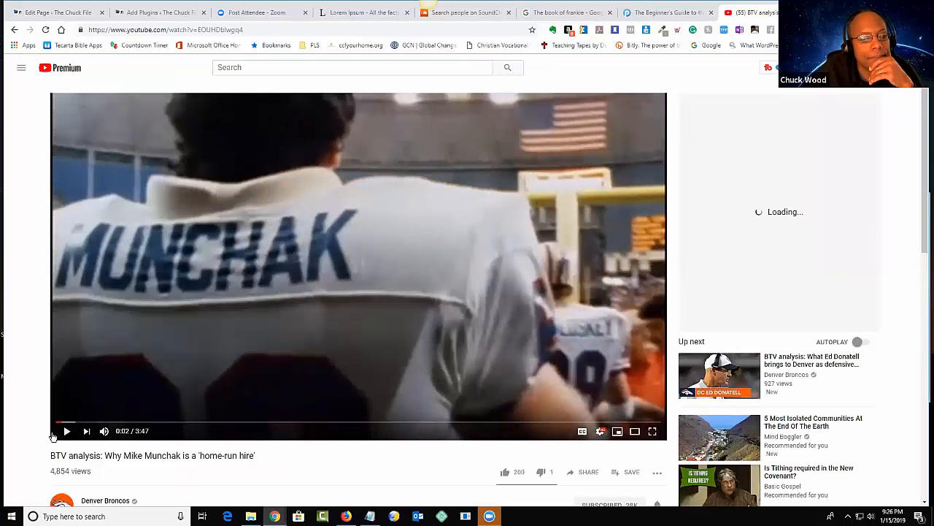
# Step: Copy the share link of the Denver Broncos video
pyautogui.scroll(-1, 448, 362)
pyautogui.scroll(-3, 448, 361)
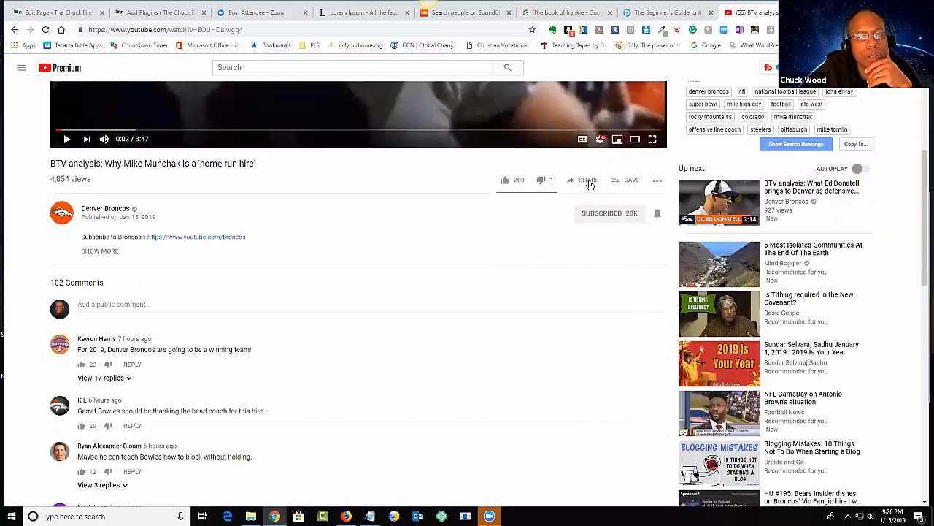
pyautogui.click(590, 184)
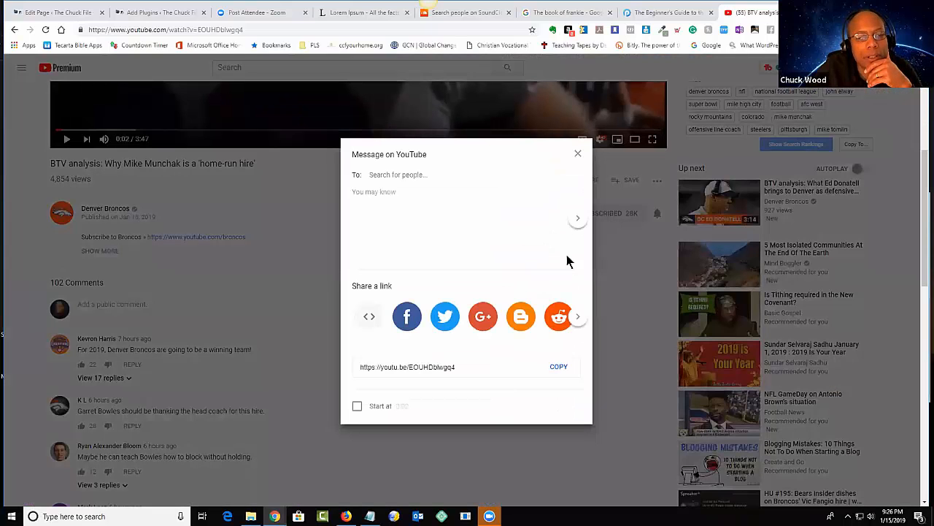
pyautogui.click(559, 365)
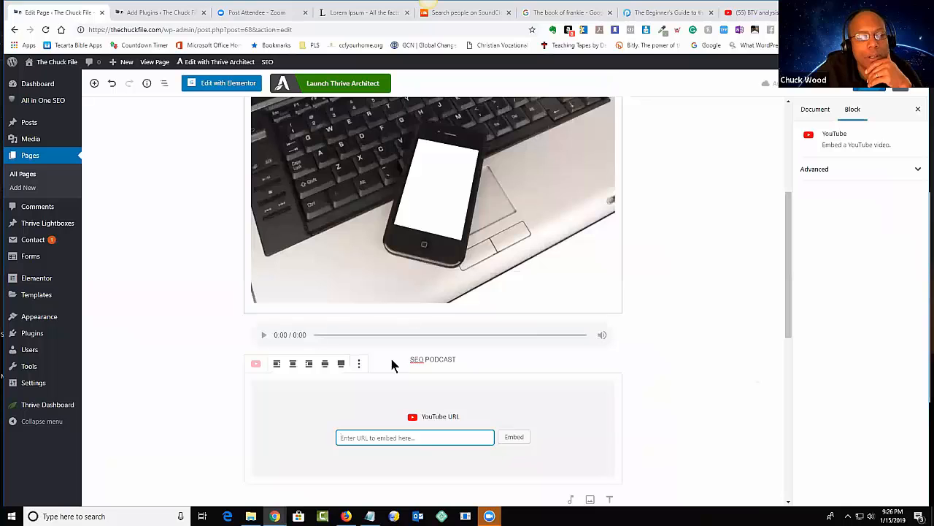
# Step: Embed the Denver Broncos video in the YouTube block using the copied share link
pyautogui.rightClick(382, 437)
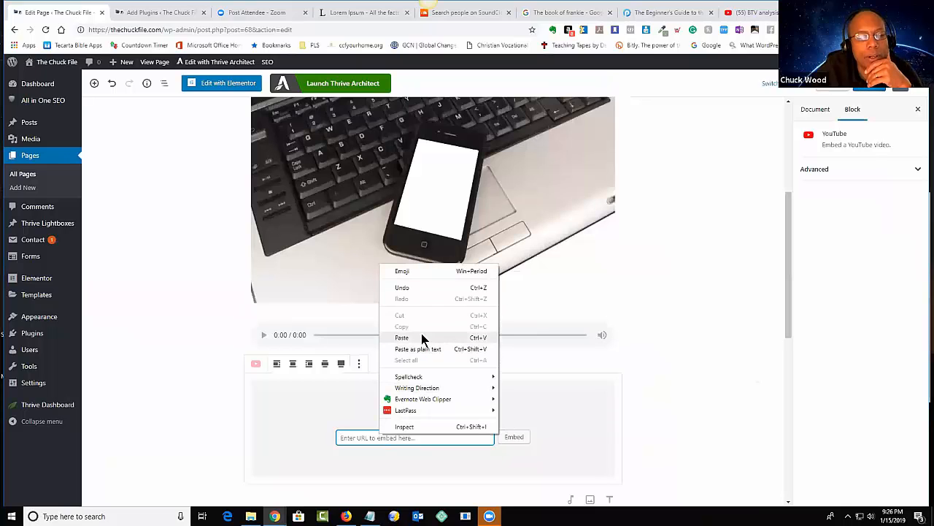
pyautogui.click(422, 338)
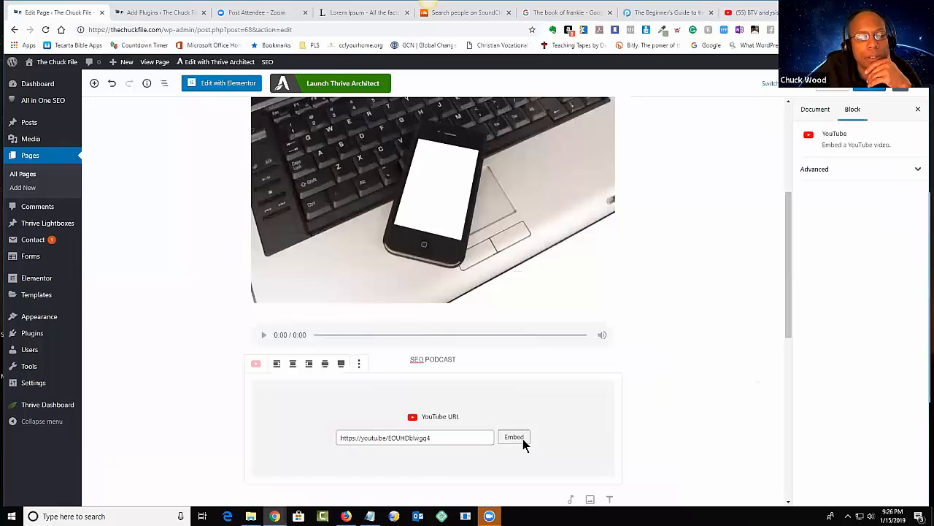
pyautogui.click(523, 440)
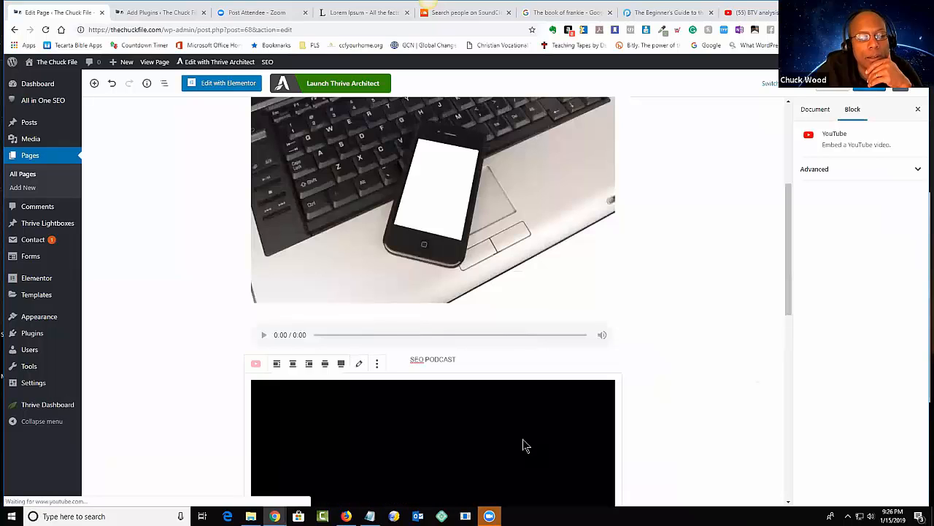
pyautogui.scroll(-3, 659, 407)
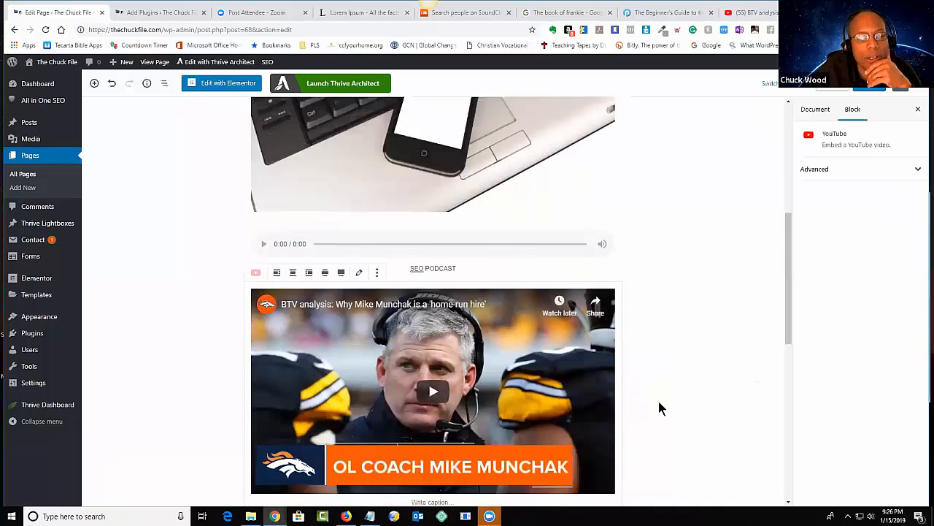
# Step: Try the laptop and phone image at 25%, 50% and 100% of its dimensions, then set it to 75%
pyautogui.scroll(8, 660, 407)
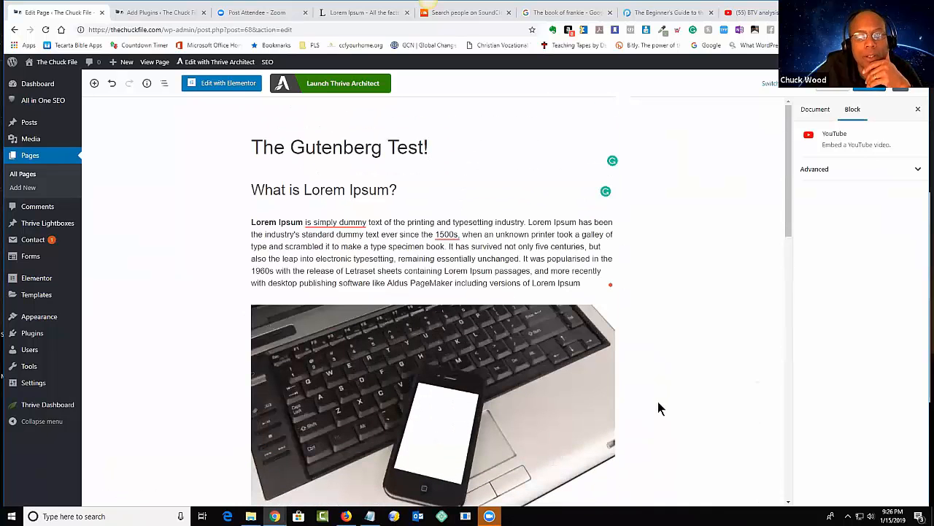
pyautogui.scroll(-3, 657, 403)
pyautogui.scroll(3, 657, 404)
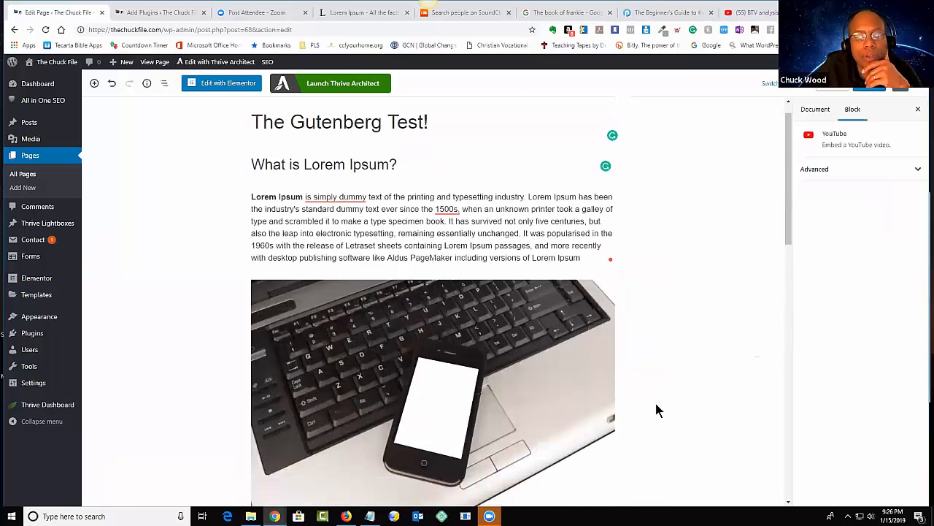
pyautogui.scroll(-1, 656, 410)
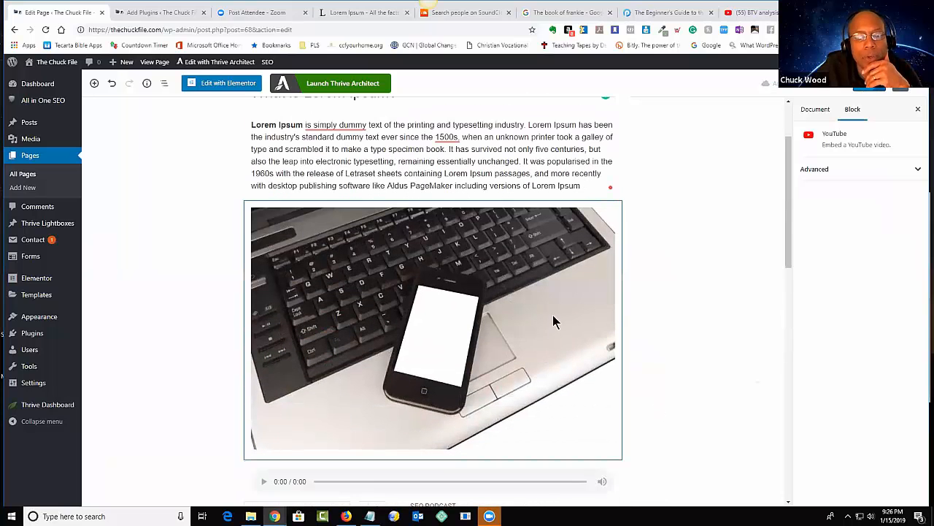
pyautogui.click(553, 315)
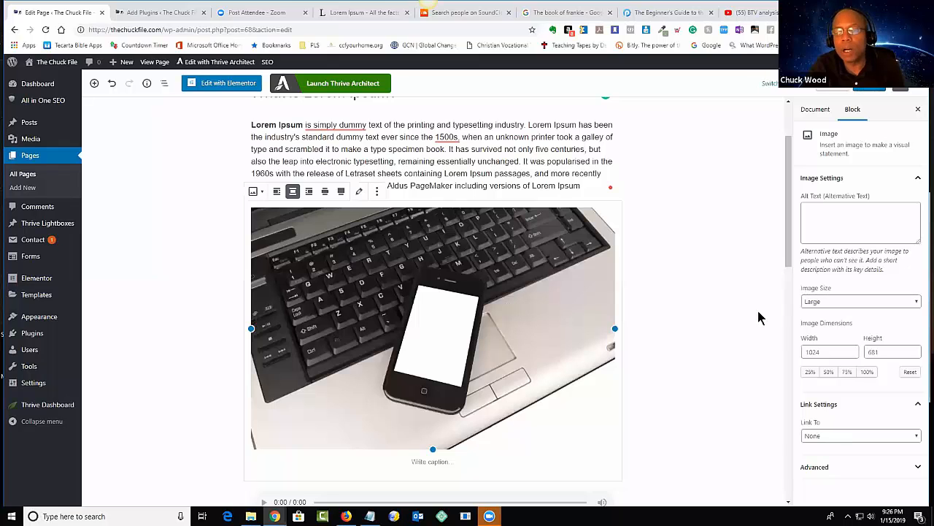
pyautogui.click(849, 376)
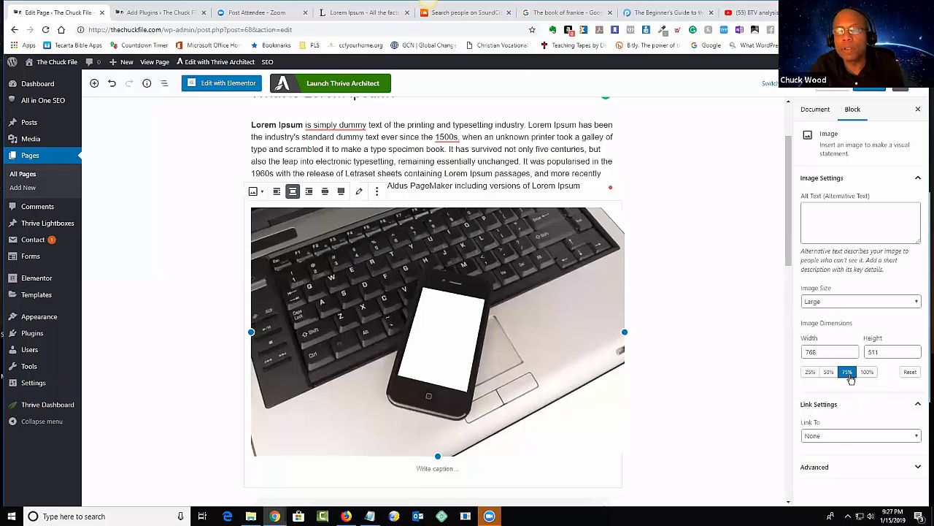
pyautogui.click(810, 373)
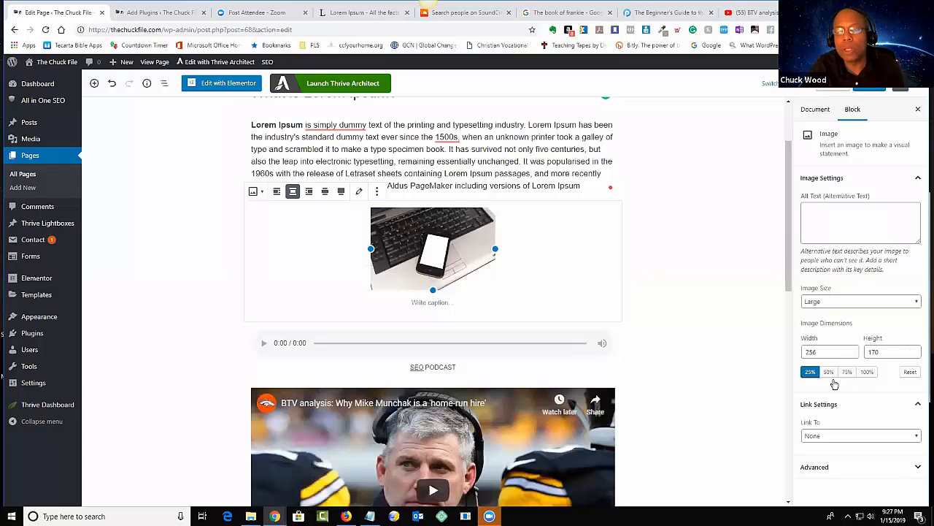
pyautogui.click(829, 373)
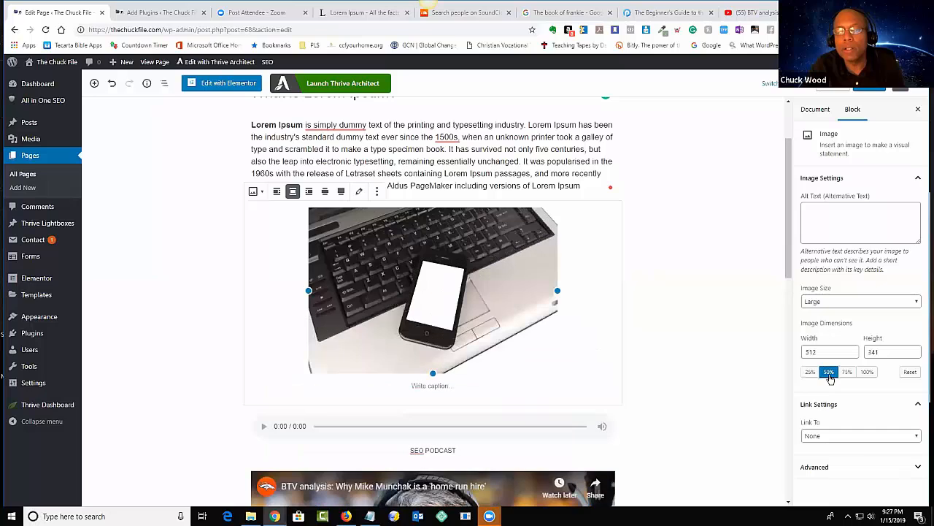
pyautogui.click(869, 376)
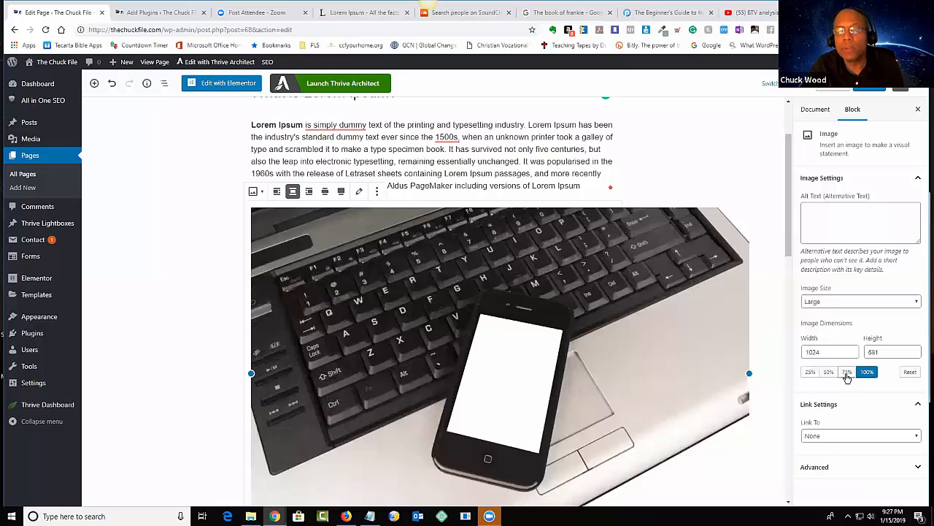
pyautogui.click(847, 375)
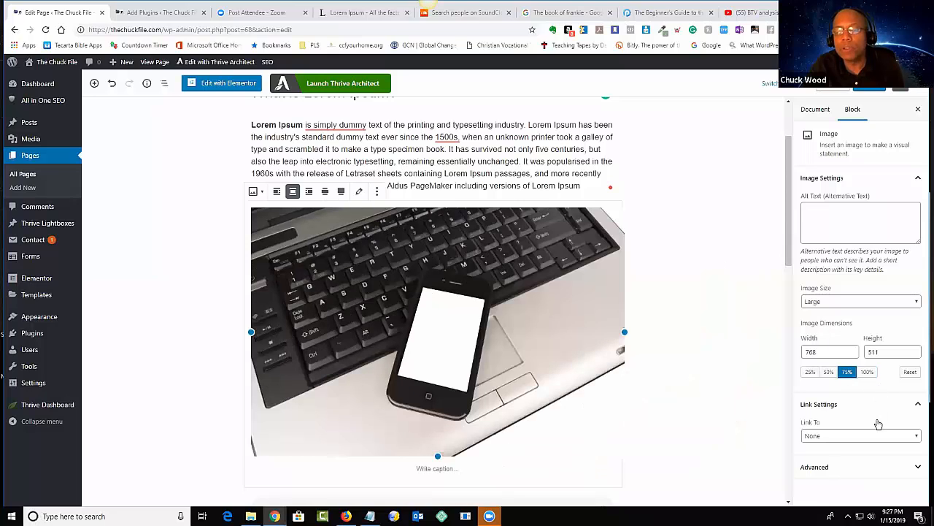
# Step: Examine the image's alternative text setting and the advanced settings of the YouTube block
pyautogui.click(856, 210)
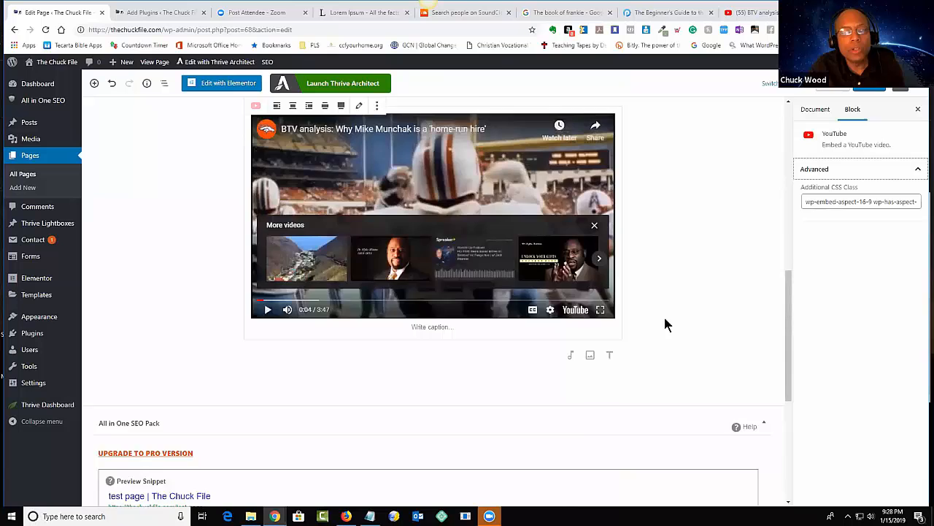
pyautogui.scroll(5, 664, 318)
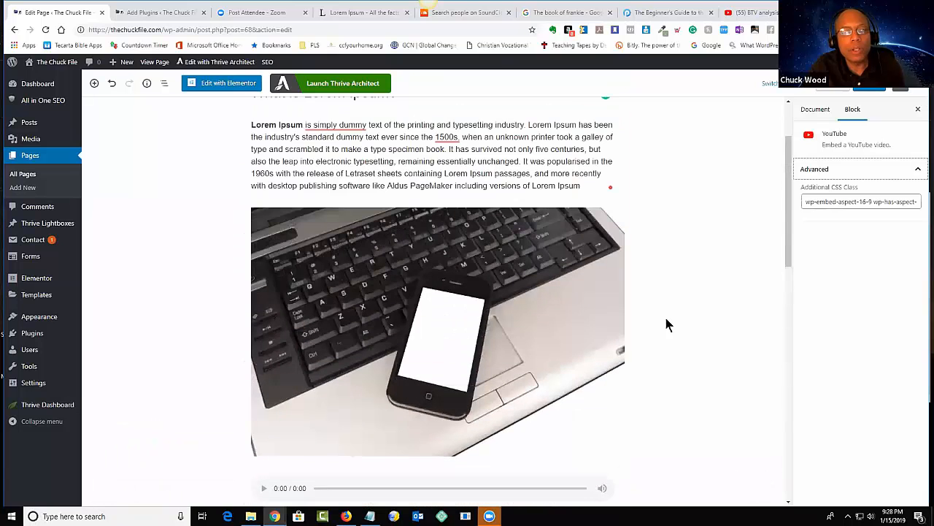
pyautogui.scroll(2, 666, 323)
pyautogui.scroll(-1, 667, 324)
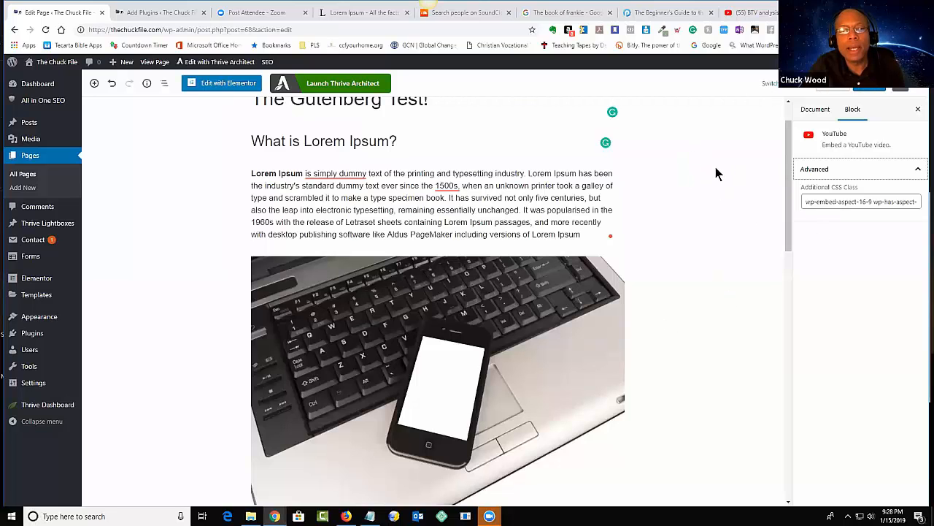
pyautogui.scroll(1, 721, 191)
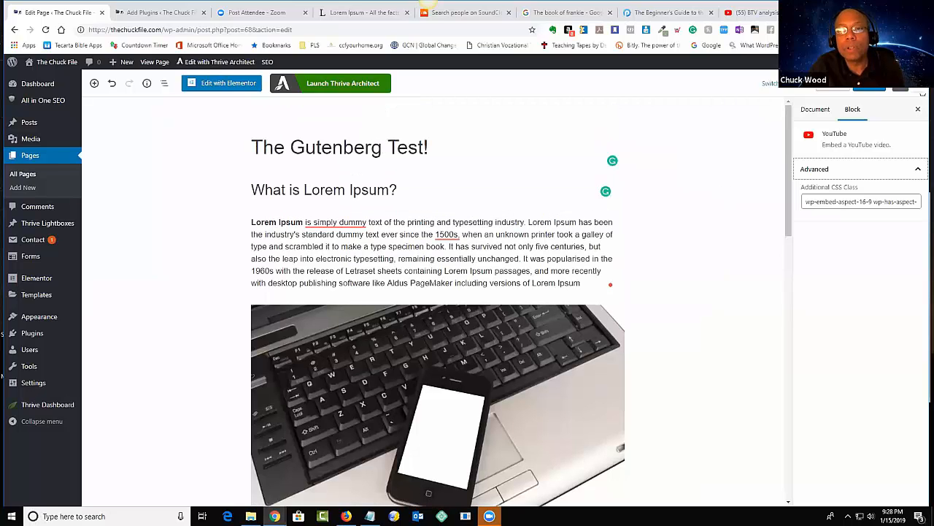
# Step: Check the editor's view and tool options, and update the page with the new blocks
pyautogui.click(922, 93)
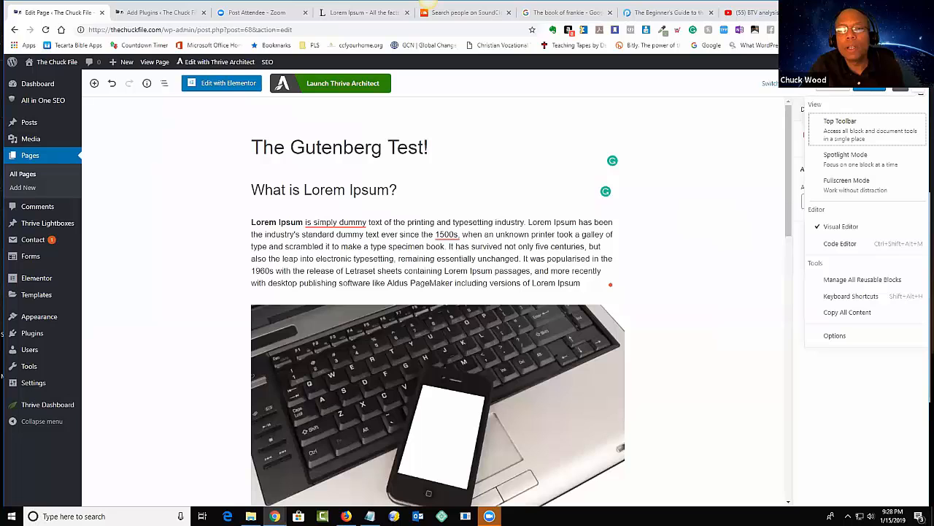
pyautogui.click(903, 93)
pyautogui.click(903, 93)
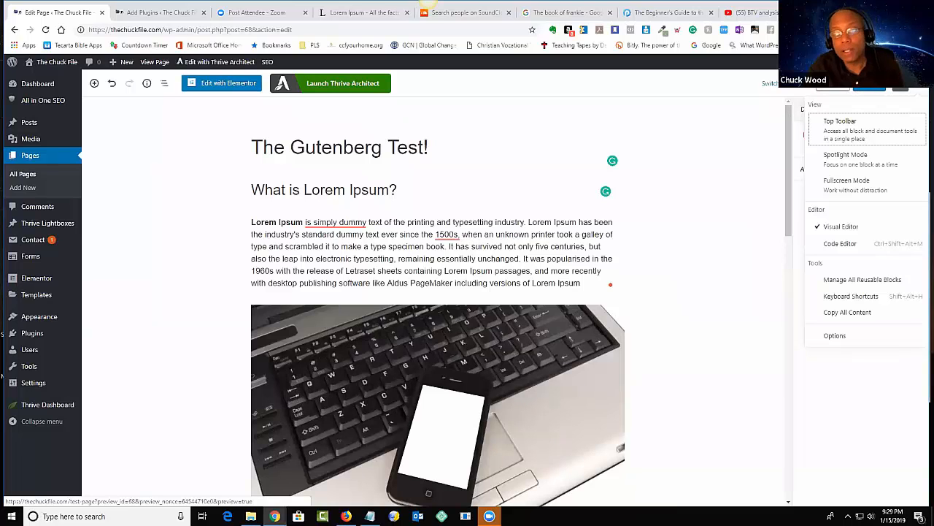
pyautogui.click(729, 134)
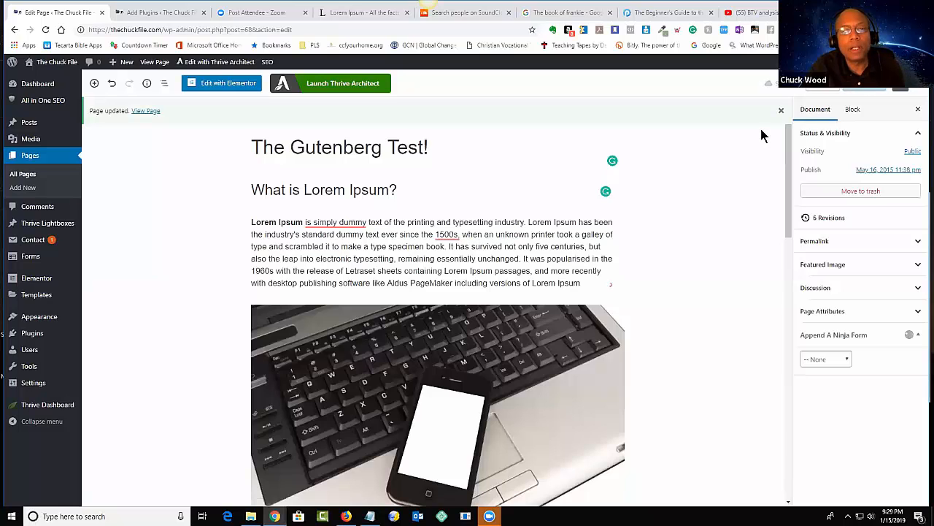
# Step: Open the live version of the updated page in a new browser tab and switch to it
pyautogui.rightClick(150, 110)
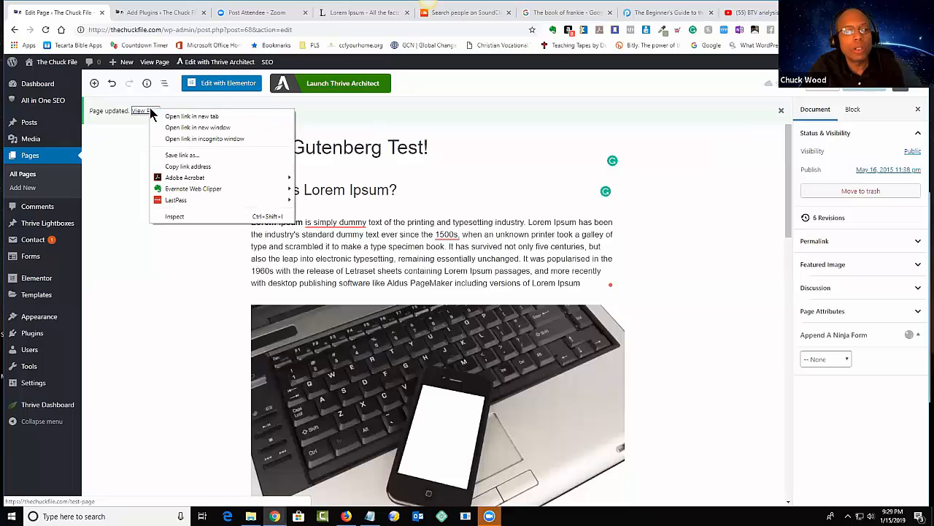
pyautogui.click(184, 117)
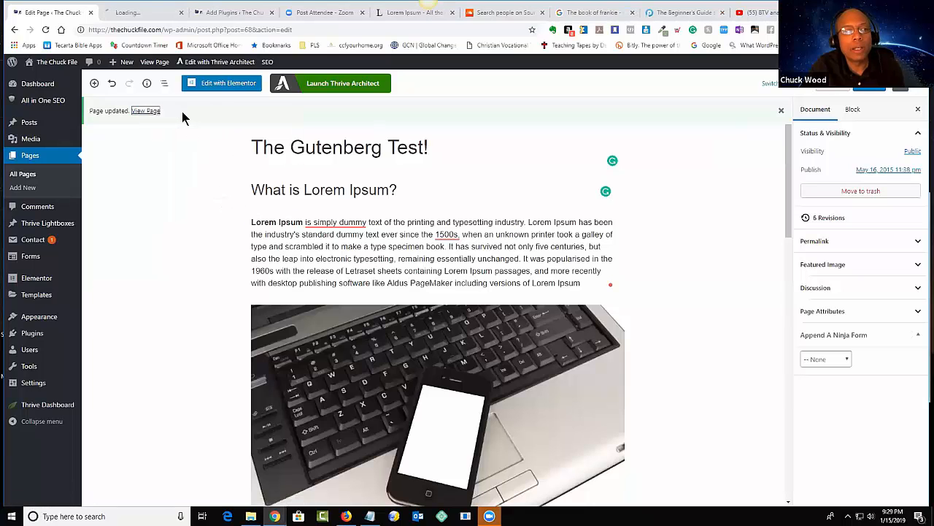
pyautogui.click(159, 13)
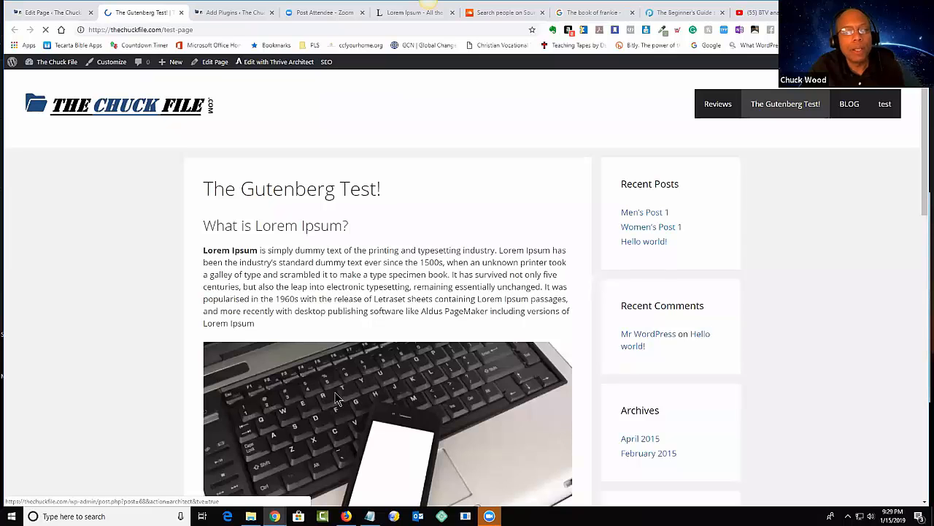
# Step: Review the live page's heading, text, image, audio player, YouTube video and comment form
pyautogui.scroll(-7, 559, 319)
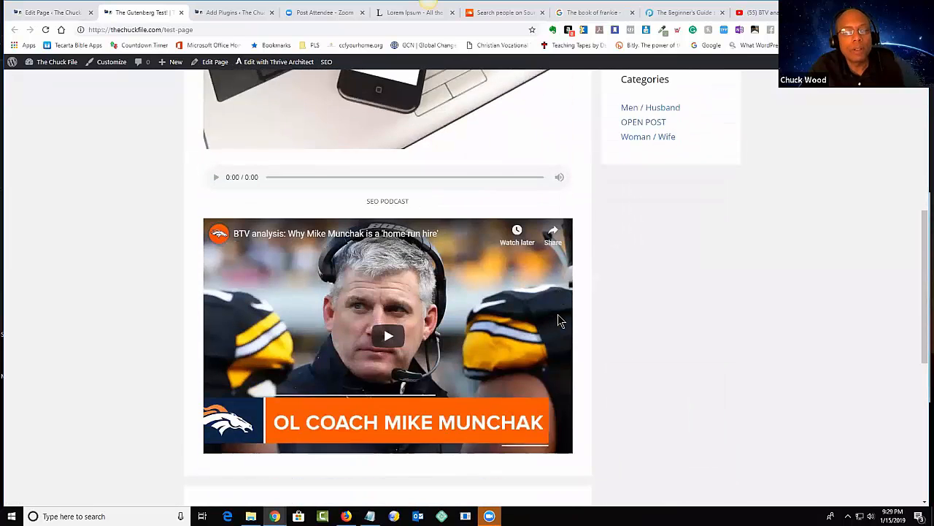
pyautogui.scroll(-4, 559, 320)
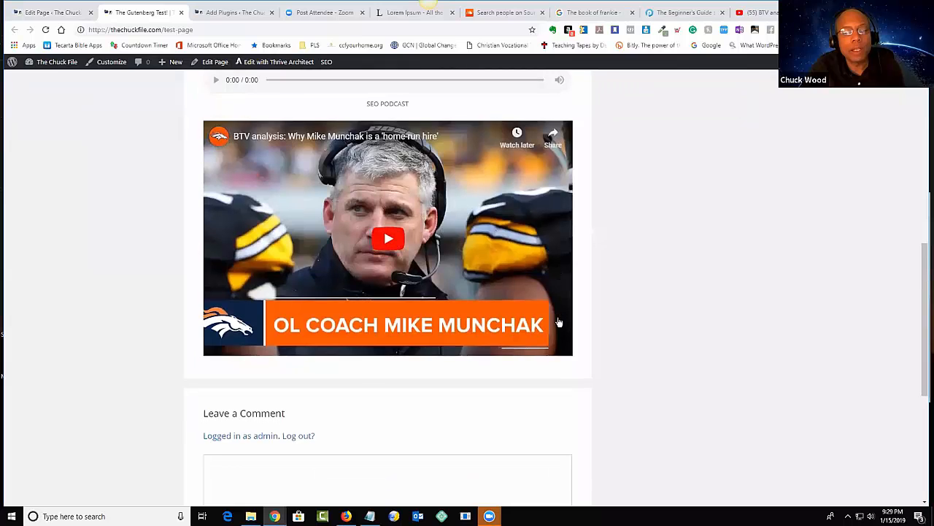
pyautogui.scroll(8, 559, 322)
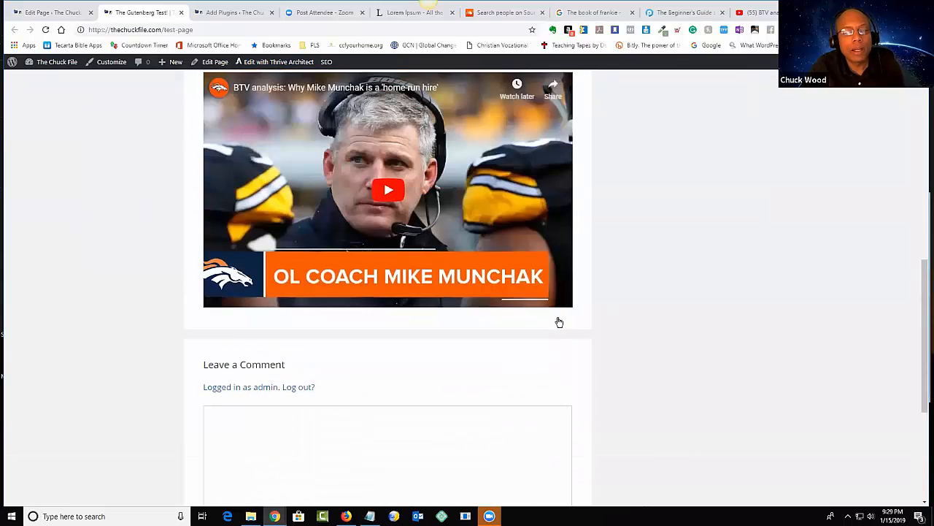
pyautogui.scroll(3, 559, 322)
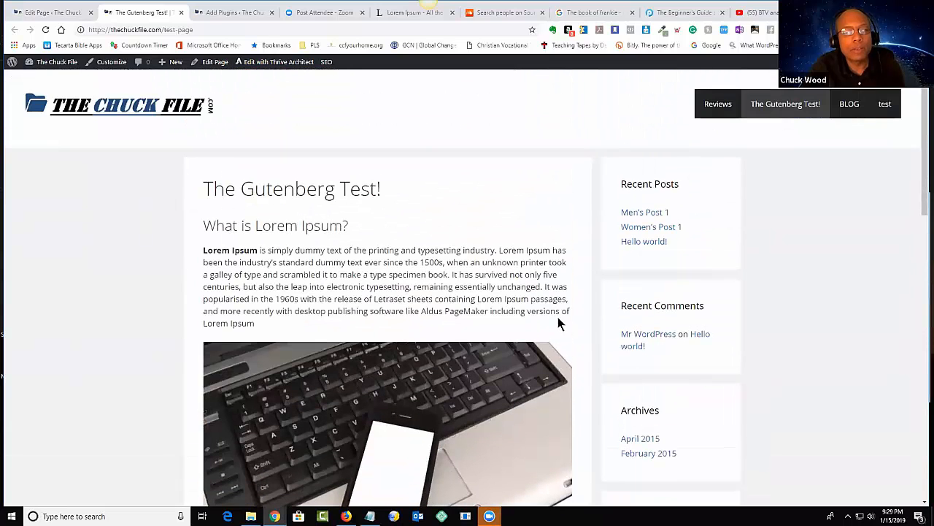
pyautogui.scroll(-3, 545, 333)
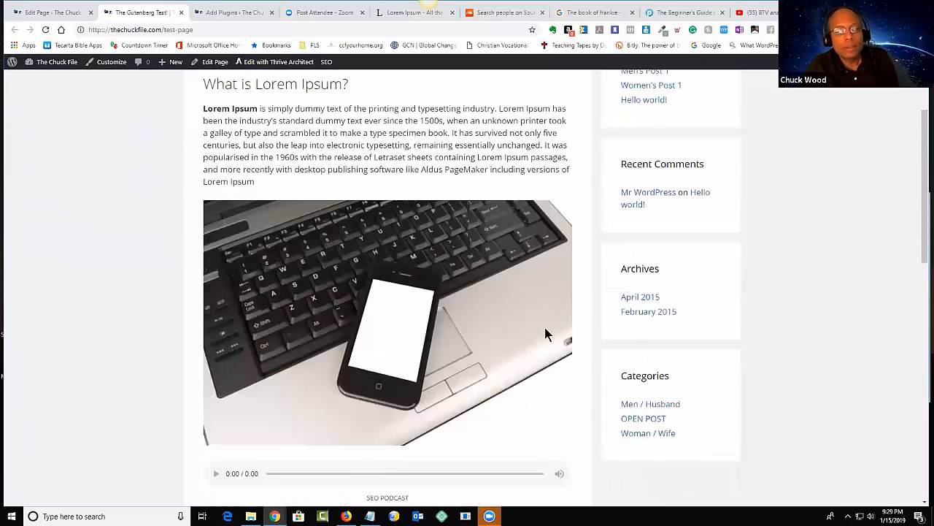
pyautogui.scroll(-1, 546, 333)
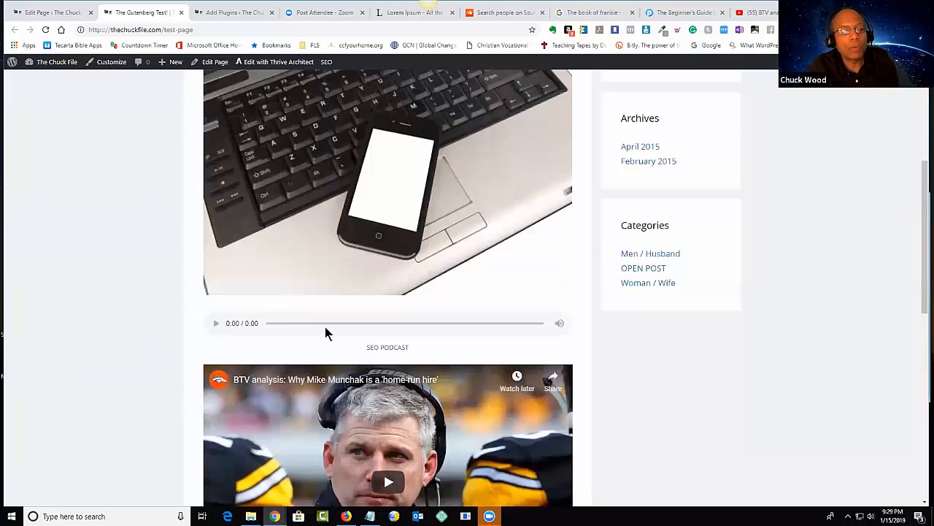
pyautogui.scroll(-1, 429, 364)
pyautogui.scroll(-2, 429, 363)
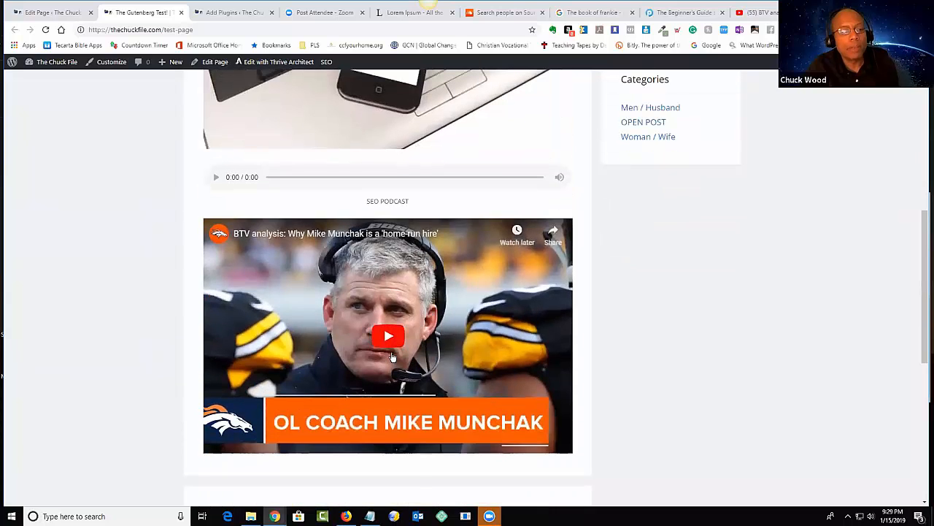
# Step: Play the embedded YouTube video briefly on the live page, pause it, and return to the page title
pyautogui.click(390, 353)
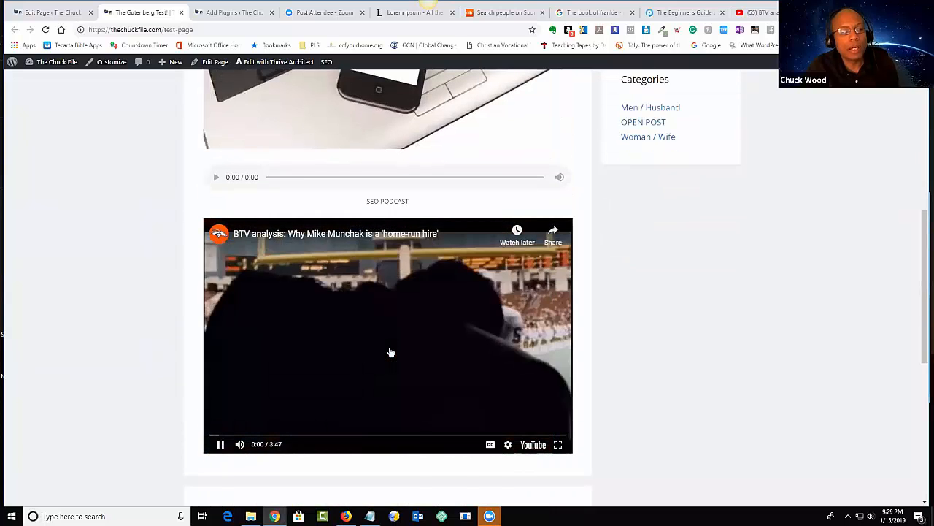
pyautogui.click(408, 344)
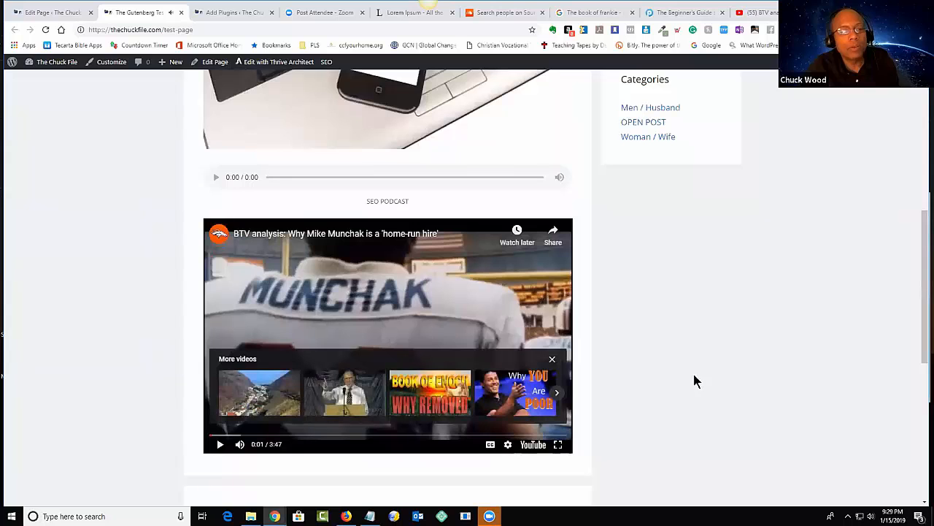
pyautogui.scroll(1, 632, 375)
pyautogui.scroll(7, 632, 375)
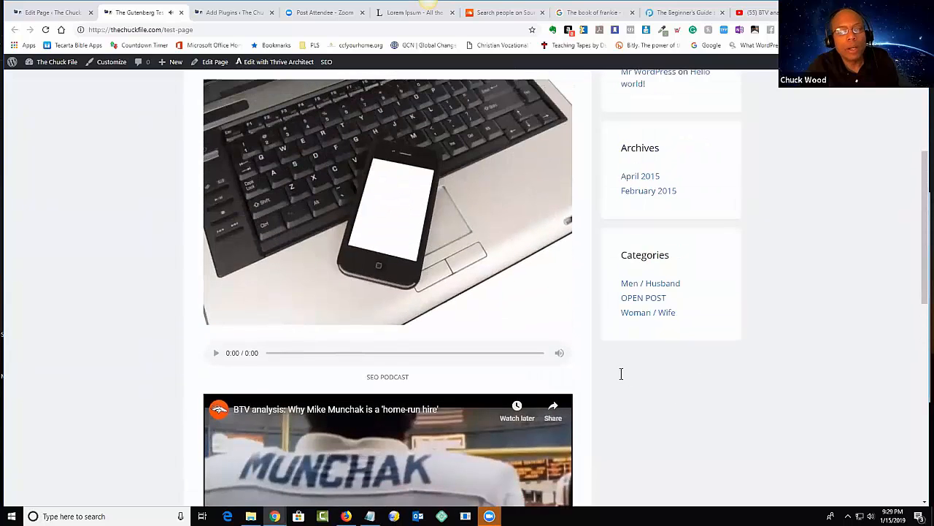
pyautogui.scroll(1, 534, 338)
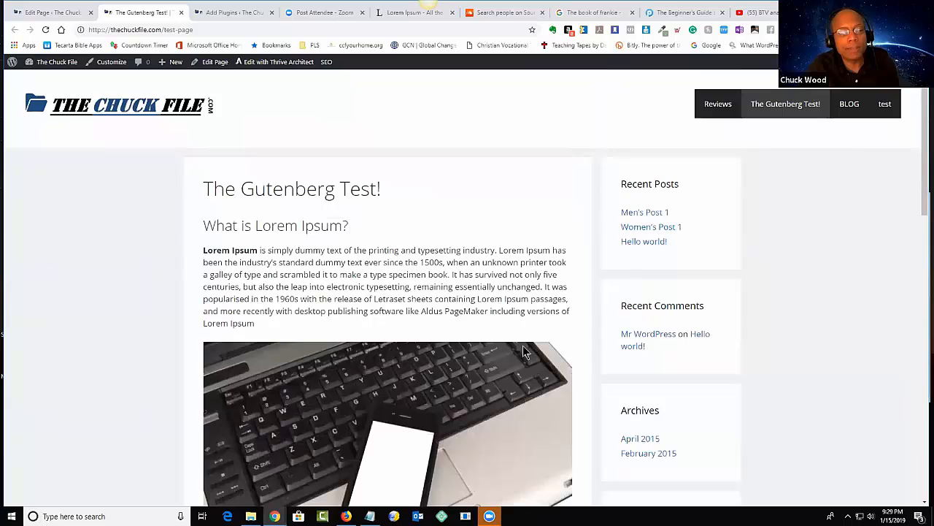
pyautogui.scroll(-1, 523, 351)
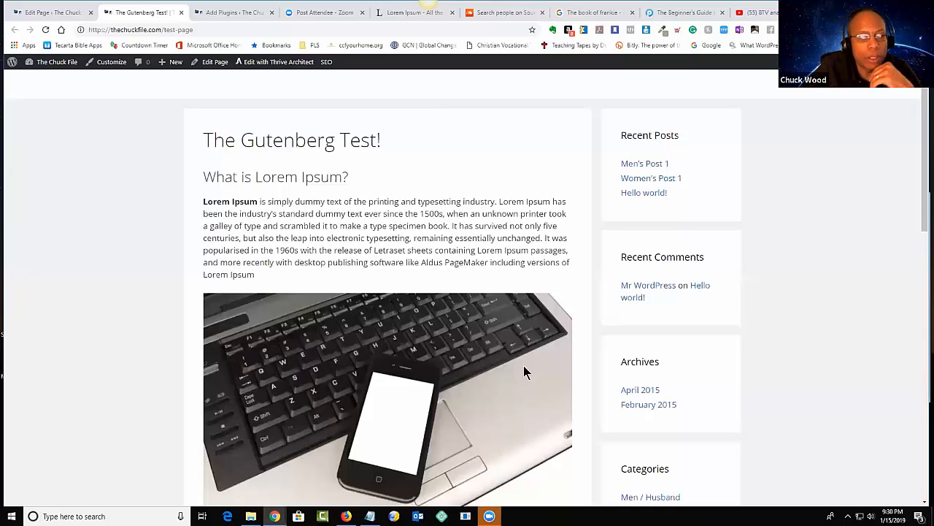
pyautogui.scroll(-8, 502, 290)
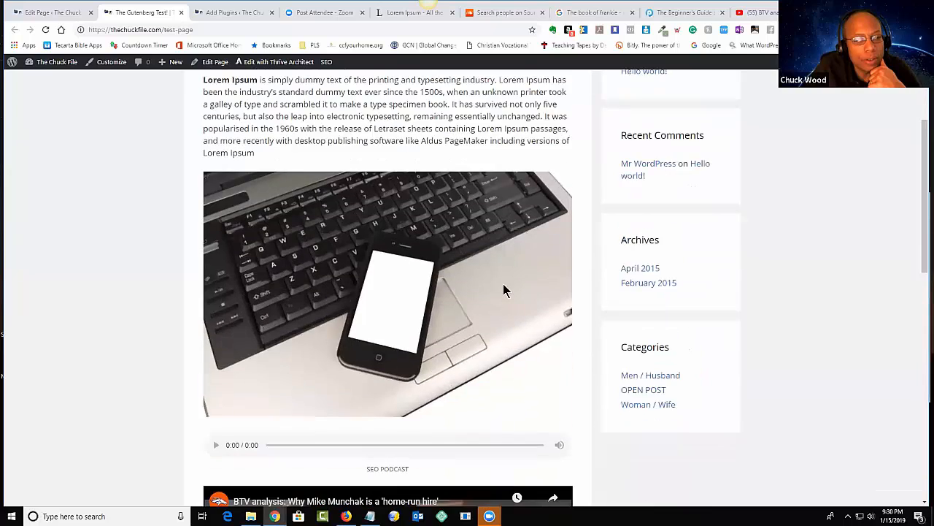
pyautogui.scroll(-3, 502, 290)
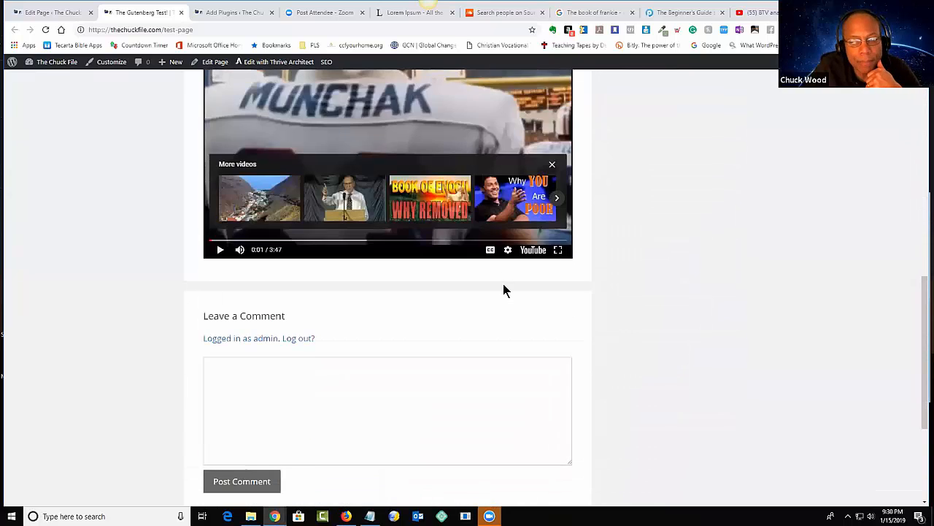
pyautogui.scroll(4, 502, 287)
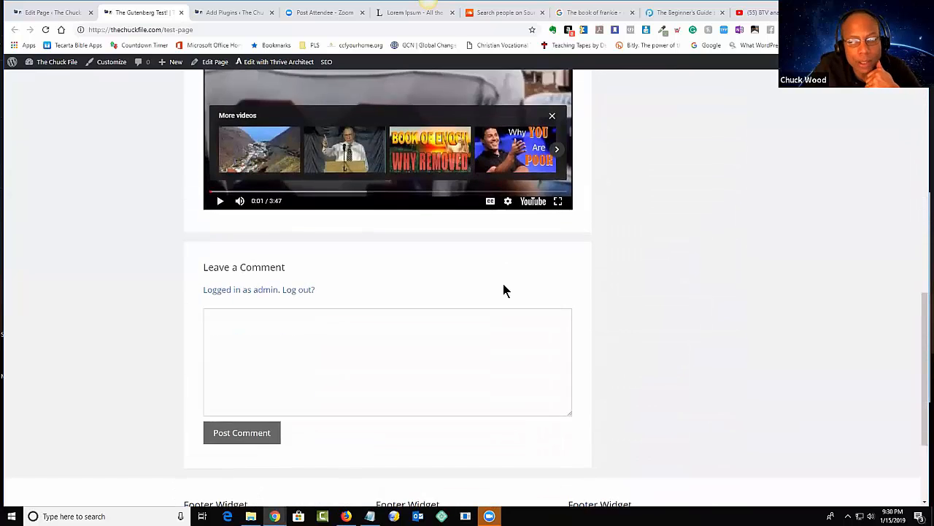